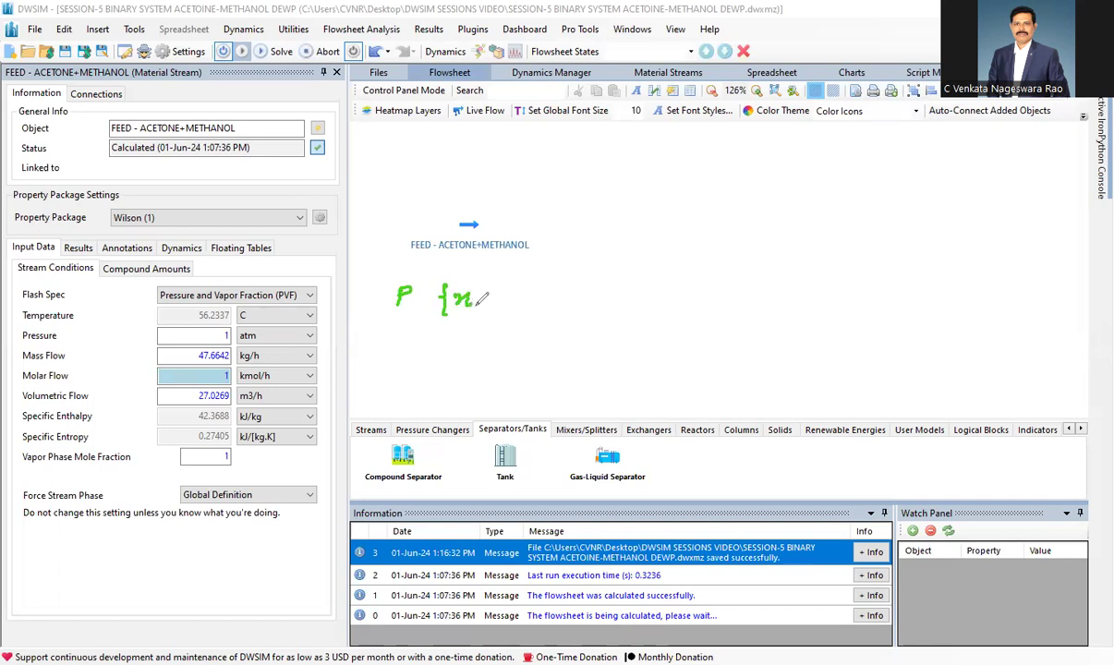
# Handwrite two rows of notes below the feed stream: P, {xi} with unknowns T, yi, and P, yi with unknowns T, xi.
pyautogui.moveTo(548, 291)
pyautogui.mouseDown()
pyautogui.moveTo(548, 307)
pyautogui.moveTo(623, 304)
pyautogui.mouseUp()
pyautogui.moveTo(386, 326); pyautogui.dragTo(487, 335)
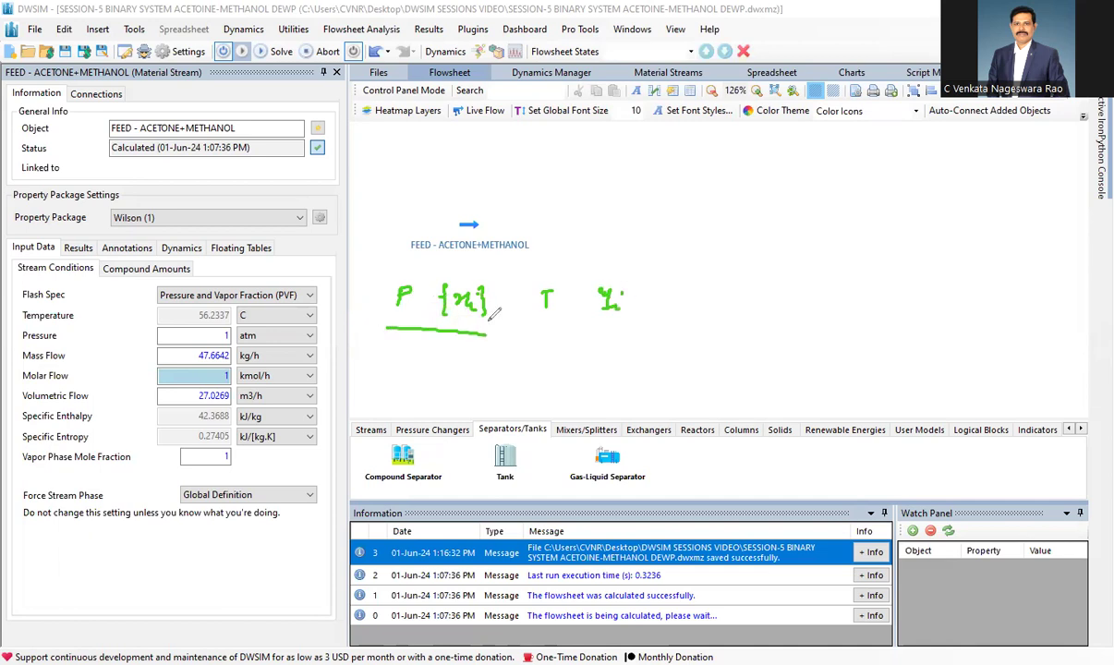
pyautogui.moveTo(388, 279)
pyautogui.mouseDown()
pyautogui.moveTo(407, 267)
pyautogui.moveTo(574, 278)
pyautogui.mouseUp()
pyautogui.click(574, 284)
pyautogui.moveTo(400, 357)
pyautogui.mouseDown()
pyautogui.moveTo(399, 370)
pyautogui.moveTo(477, 355)
pyautogui.moveTo(488, 380)
pyautogui.moveTo(557, 356)
pyautogui.moveTo(550, 379)
pyautogui.moveTo(616, 376)
pyautogui.mouseUp()
pyautogui.click(485, 368)
pyautogui.moveTo(617, 360); pyautogui.dragTo(603, 375)
pyautogui.moveTo(619, 372); pyautogui.dragTo(627, 380)
pyautogui.click(625, 365)
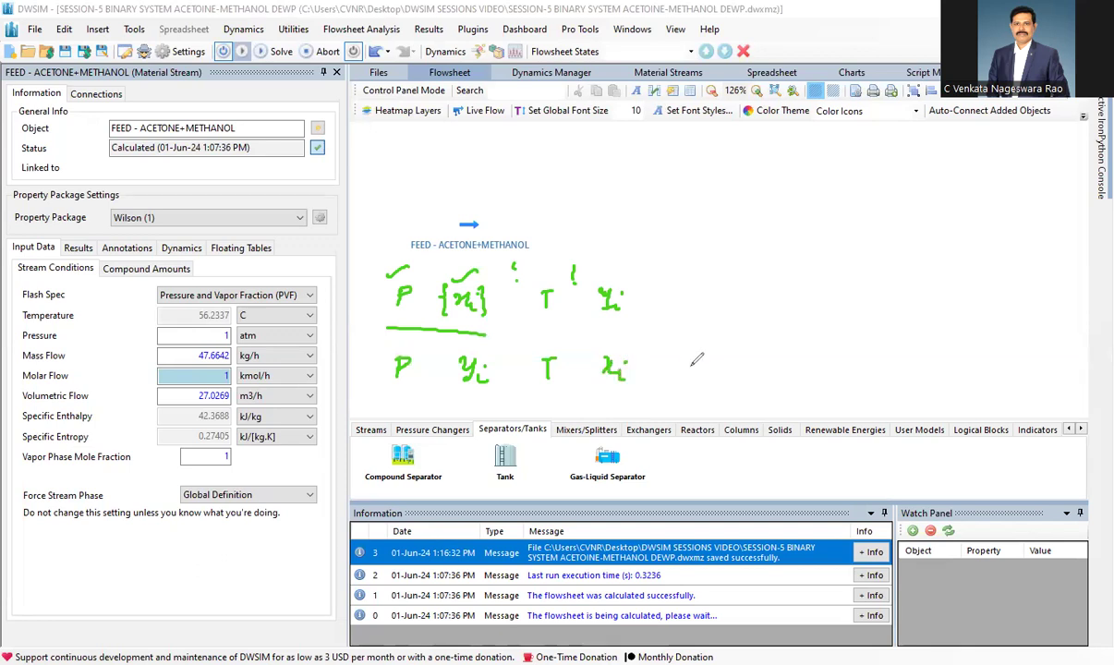
# Label the handwritten rows with their calculation types, BUBL T for the upper row and DEW T for the lower.
pyautogui.moveTo(684, 359)
pyautogui.mouseDown()
pyautogui.moveTo(685, 378)
pyautogui.moveTo(749, 367)
pyautogui.moveTo(737, 388)
pyautogui.mouseUp()
pyautogui.moveTo(677, 291); pyautogui.dragTo(677, 313)
pyautogui.moveTo(677, 292)
pyautogui.mouseDown()
pyautogui.moveTo(688, 307)
pyautogui.moveTo(750, 296)
pyautogui.mouseUp()
pyautogui.moveTo(742, 297); pyautogui.dragTo(744, 314)
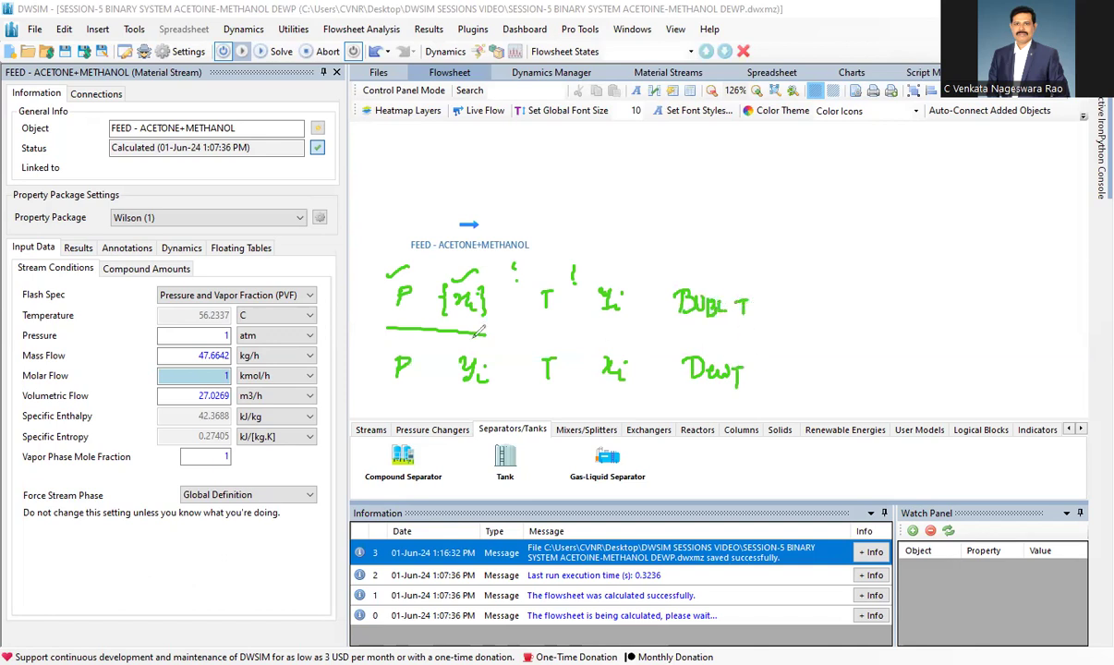
# Erase the P and T letters from both handwritten rows and write T as the known variable in each.
pyautogui.click(6, 257)
pyautogui.moveTo(400, 294)
pyautogui.mouseDown()
pyautogui.moveTo(480, 307)
pyautogui.moveTo(544, 296)
pyautogui.moveTo(520, 335)
pyautogui.moveTo(370, 341)
pyautogui.moveTo(505, 351)
pyautogui.mouseUp()
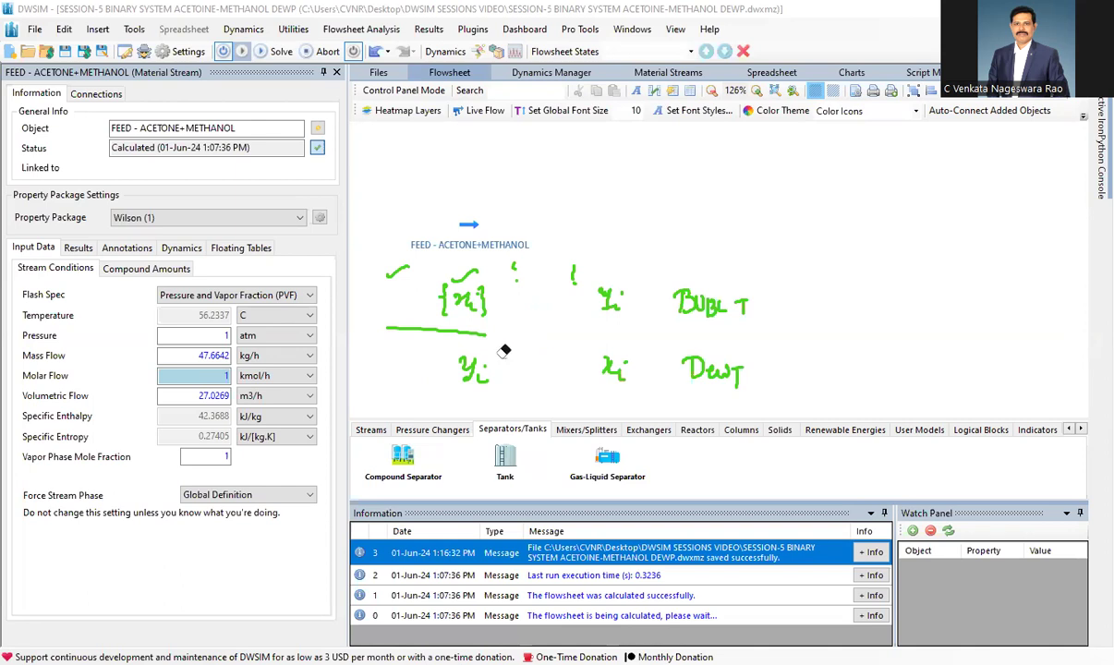
pyautogui.moveTo(711, 360)
pyautogui.mouseDown()
pyautogui.moveTo(756, 281)
pyautogui.moveTo(725, 324)
pyautogui.moveTo(745, 367)
pyautogui.moveTo(636, 293)
pyautogui.mouseUp()
pyautogui.moveTo(384, 293)
pyautogui.mouseDown()
pyautogui.moveTo(399, 291)
pyautogui.moveTo(392, 311)
pyautogui.mouseUp()
pyautogui.moveTo(386, 363)
pyautogui.mouseDown()
pyautogui.moveTo(410, 362)
pyautogui.moveTo(398, 379)
pyautogui.mouseUp()
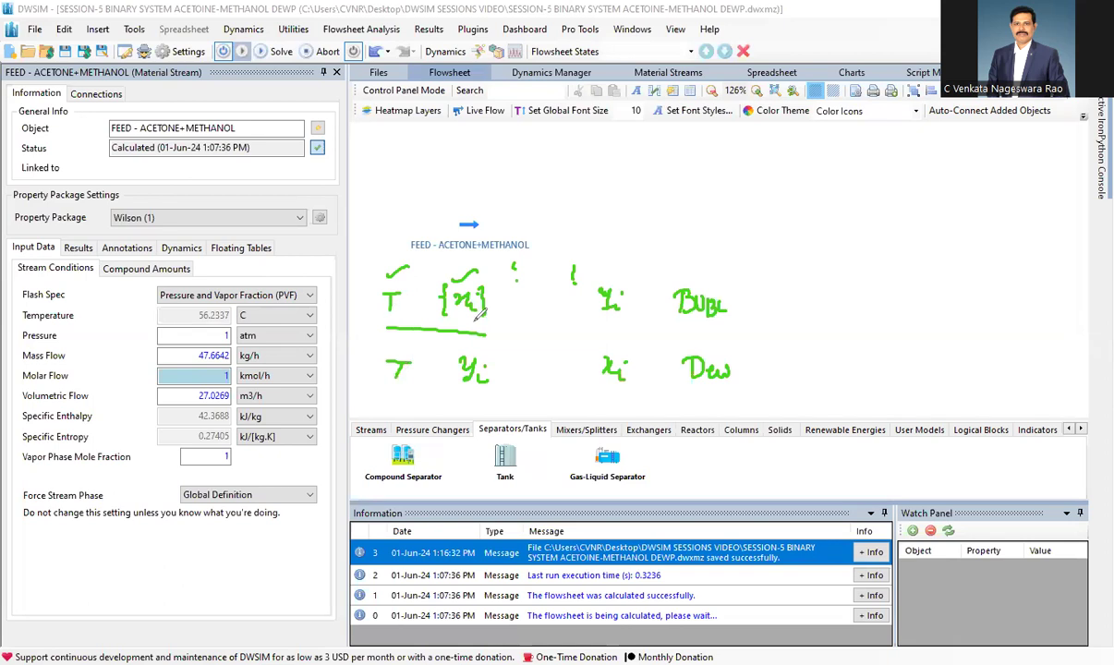
# Write P as the unknown in both rows, complete the labels as BUBL P and DEW P, and erase all the notes.
pyautogui.moveTo(539, 293); pyautogui.dragTo(538, 308)
pyautogui.moveTo(538, 293); pyautogui.dragTo(540, 301)
pyautogui.moveTo(746, 293)
pyautogui.mouseDown()
pyautogui.moveTo(746, 312)
pyautogui.moveTo(761, 299)
pyautogui.mouseUp()
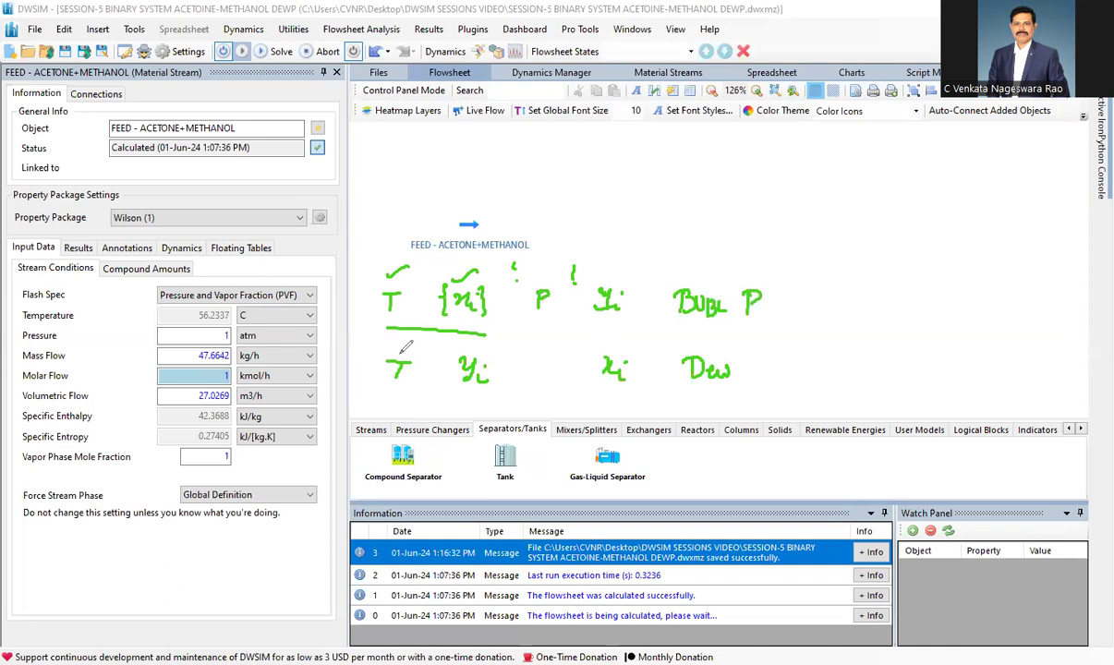
pyautogui.moveTo(539, 360)
pyautogui.mouseDown()
pyautogui.moveTo(541, 380)
pyautogui.moveTo(552, 367)
pyautogui.mouseUp()
pyautogui.moveTo(753, 361)
pyautogui.mouseDown()
pyautogui.moveTo(753, 379)
pyautogui.moveTo(759, 365)
pyautogui.mouseUp()
pyautogui.moveTo(382, 288)
pyautogui.mouseDown()
pyautogui.moveTo(380, 258)
pyautogui.moveTo(458, 284)
pyautogui.moveTo(412, 355)
pyautogui.moveTo(679, 322)
pyautogui.moveTo(564, 273)
pyautogui.moveTo(558, 282)
pyautogui.moveTo(767, 280)
pyautogui.moveTo(694, 347)
pyautogui.mouseUp()
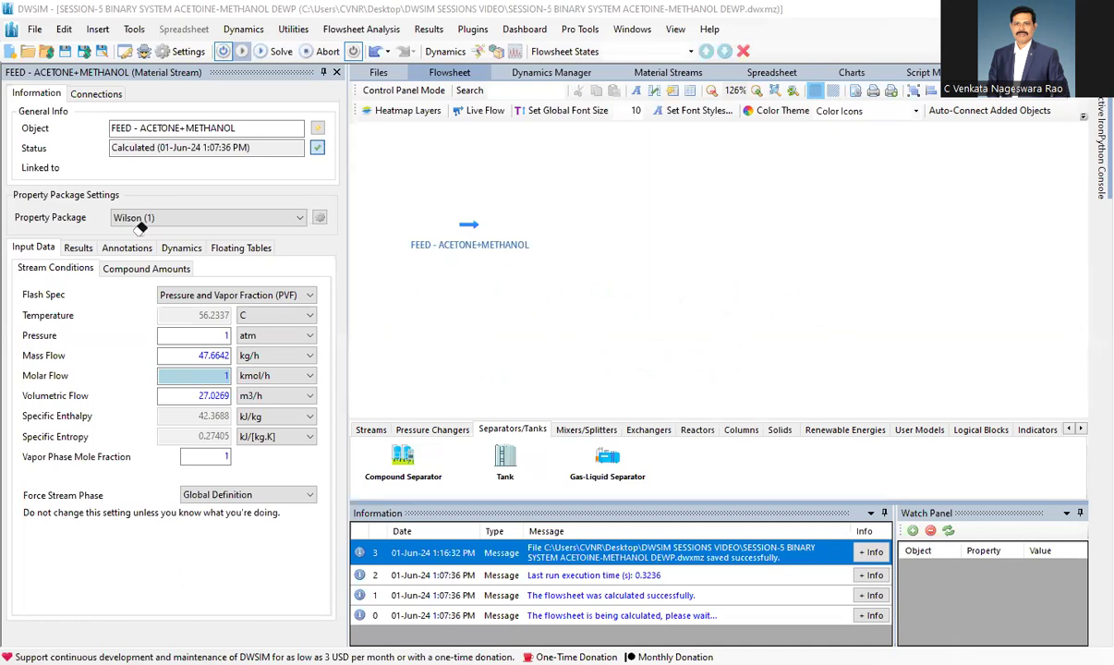
# Sketch an open heated vessel below the feed stream, filled with liquid and labelled A+M and L.
pyautogui.moveTo(430, 294)
pyautogui.mouseDown()
pyautogui.moveTo(426, 335)
pyautogui.moveTo(473, 351)
pyautogui.mouseUp()
pyautogui.moveTo(481, 298); pyautogui.dragTo(474, 351)
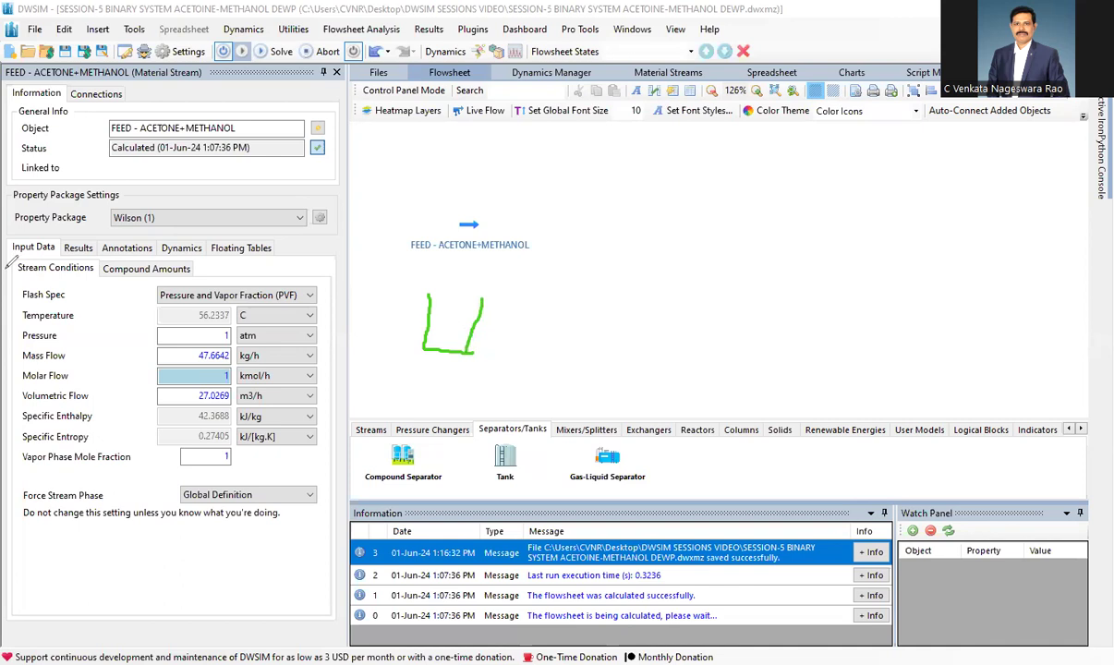
pyautogui.moveTo(462, 307); pyautogui.dragTo(484, 324)
pyautogui.moveTo(474, 303); pyautogui.dragTo(473, 350)
pyautogui.moveTo(438, 315)
pyautogui.mouseDown()
pyautogui.moveTo(432, 331)
pyautogui.moveTo(442, 330)
pyautogui.mouseUp()
pyautogui.moveTo(433, 325); pyautogui.dragTo(451, 325)
pyautogui.moveTo(448, 320)
pyautogui.mouseDown()
pyautogui.moveTo(464, 329)
pyautogui.moveTo(473, 315)
pyautogui.moveTo(507, 333)
pyautogui.mouseUp()
pyautogui.moveTo(435, 366)
pyautogui.mouseDown()
pyautogui.moveTo(447, 355)
pyautogui.moveTo(456, 366)
pyautogui.mouseUp()
# Write the liquid composition symbols xi, x1 and x2 beside the vessel sketch and erase the whole drawing.
pyautogui.moveTo(555, 327)
pyautogui.mouseDown()
pyautogui.moveTo(558, 344)
pyautogui.moveTo(685, 348)
pyautogui.mouseUp()
pyautogui.click(583, 333)
pyautogui.moveTo(689, 338); pyautogui.dragTo(702, 347)
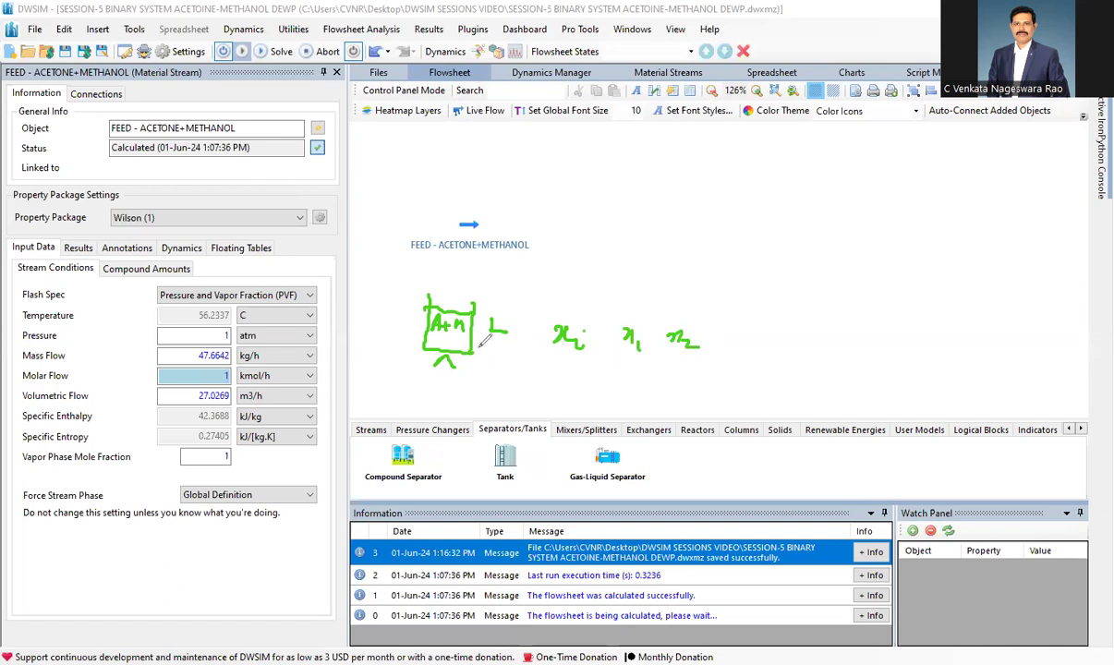
pyautogui.moveTo(374, 325)
pyautogui.mouseDown()
pyautogui.moveTo(375, 347)
pyautogui.moveTo(376, 338)
pyautogui.mouseUp()
pyautogui.moveTo(446, 310); pyautogui.dragTo(454, 301)
pyautogui.moveTo(366, 329)
pyautogui.mouseDown()
pyautogui.moveTo(435, 300)
pyautogui.moveTo(418, 366)
pyautogui.moveTo(569, 311)
pyautogui.moveTo(572, 340)
pyautogui.moveTo(679, 333)
pyautogui.mouseUp()
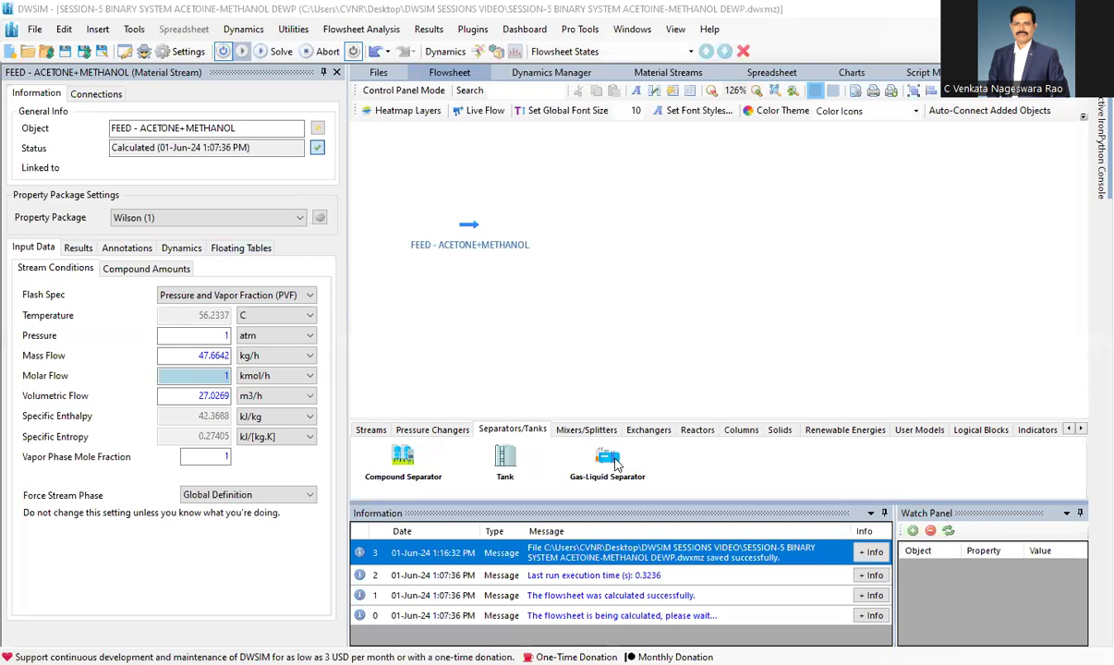
# Add a Gas-Liquid Separator beside the acetone-methanol feed stream and review its connections and calculation parameters.
pyautogui.moveTo(611, 463); pyautogui.dragTo(592, 276)
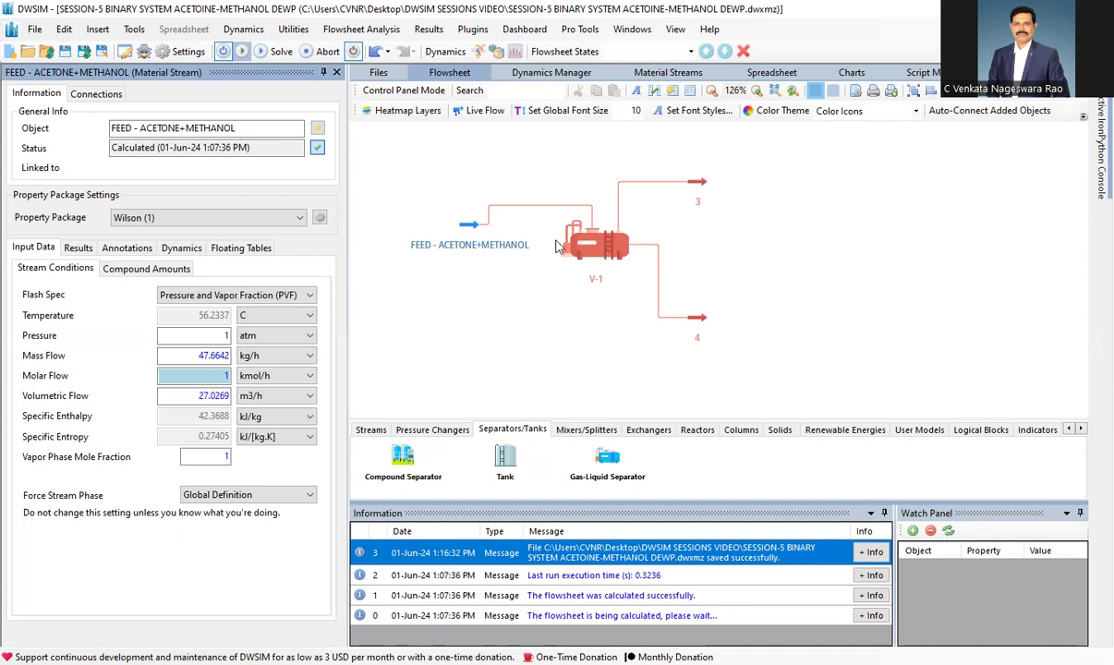
pyautogui.moveTo(467, 228); pyautogui.dragTo(466, 211)
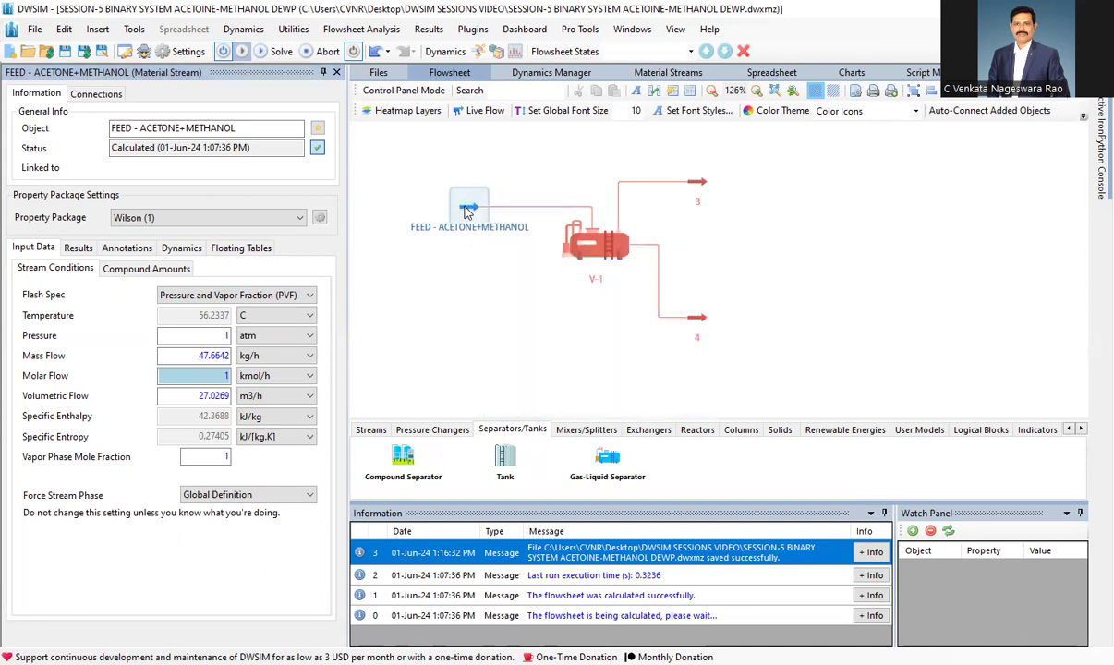
pyautogui.click(602, 247)
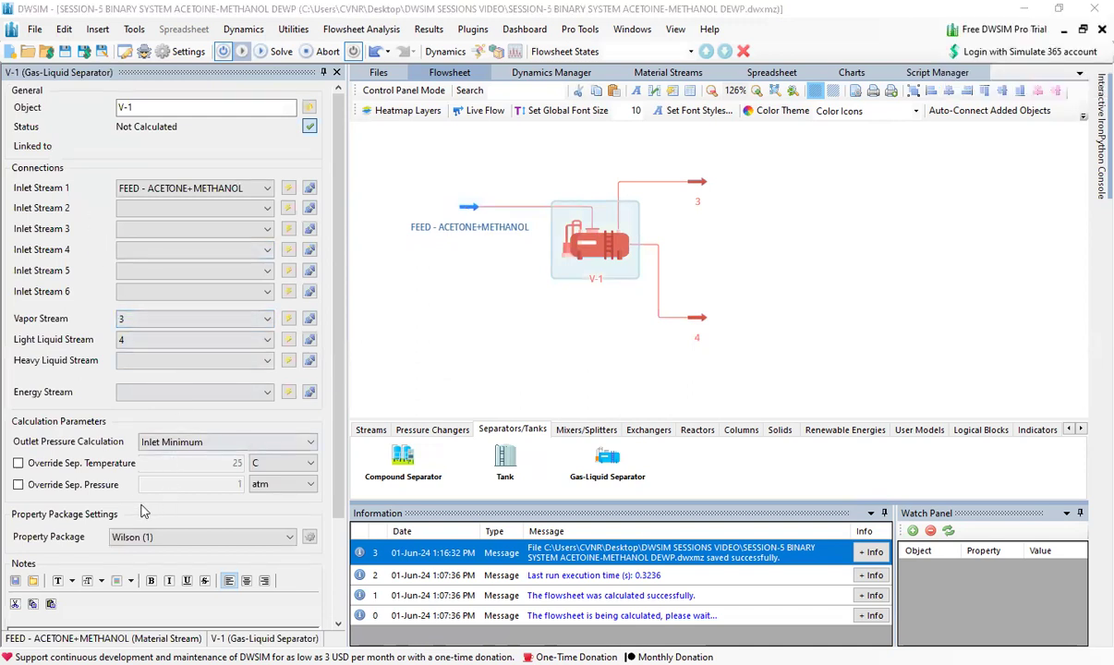
pyautogui.scroll(-3, 121, 476)
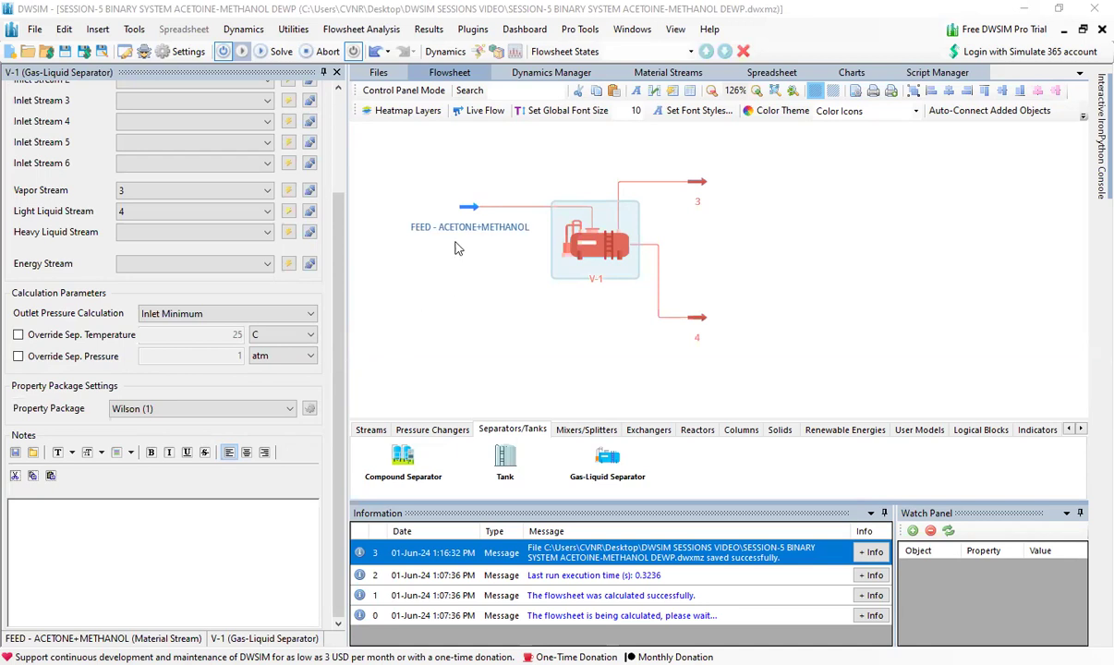
# Set the feed stream's flash spec to Temperature and Vapor Fraction (TVF) and its temperature to 40 C.
pyautogui.click(468, 212)
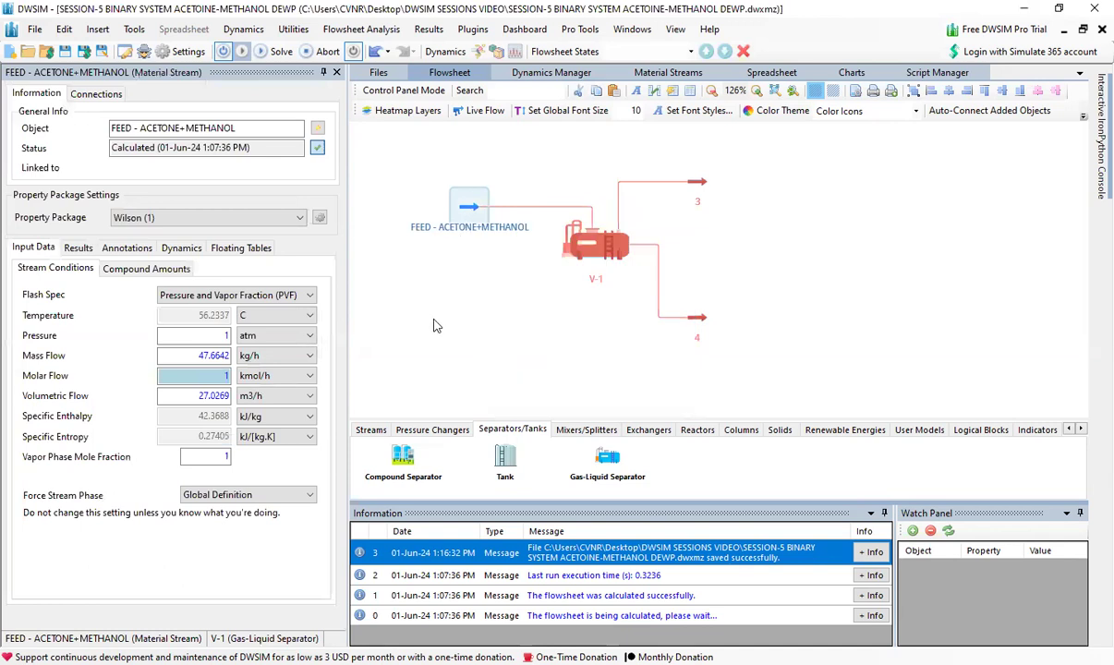
pyautogui.click(198, 295)
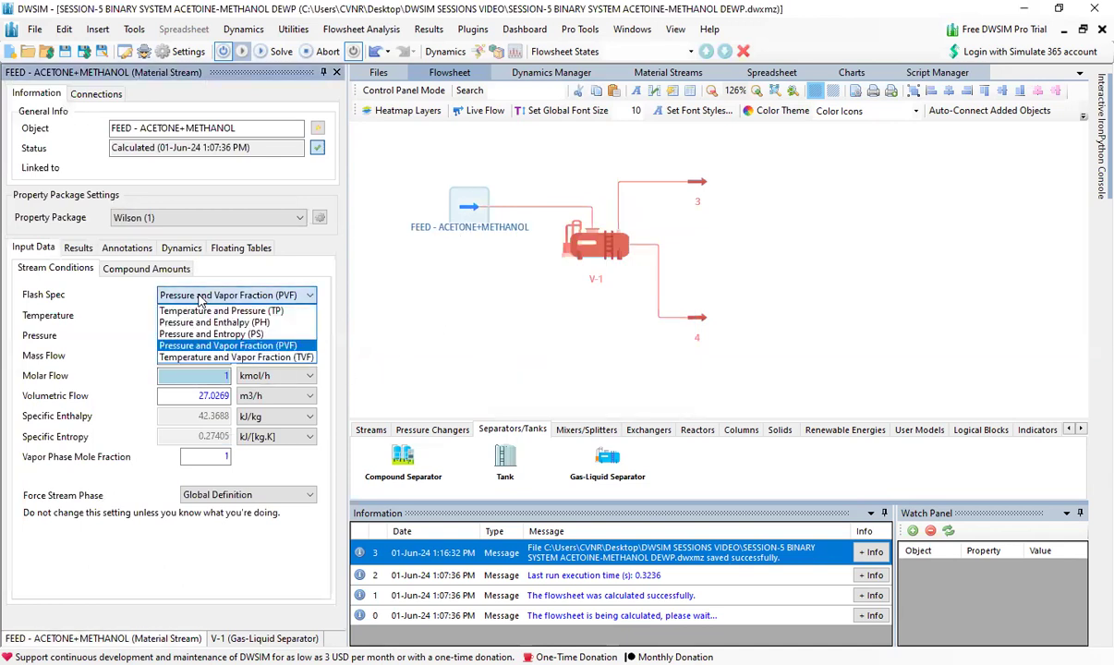
pyautogui.click(222, 358)
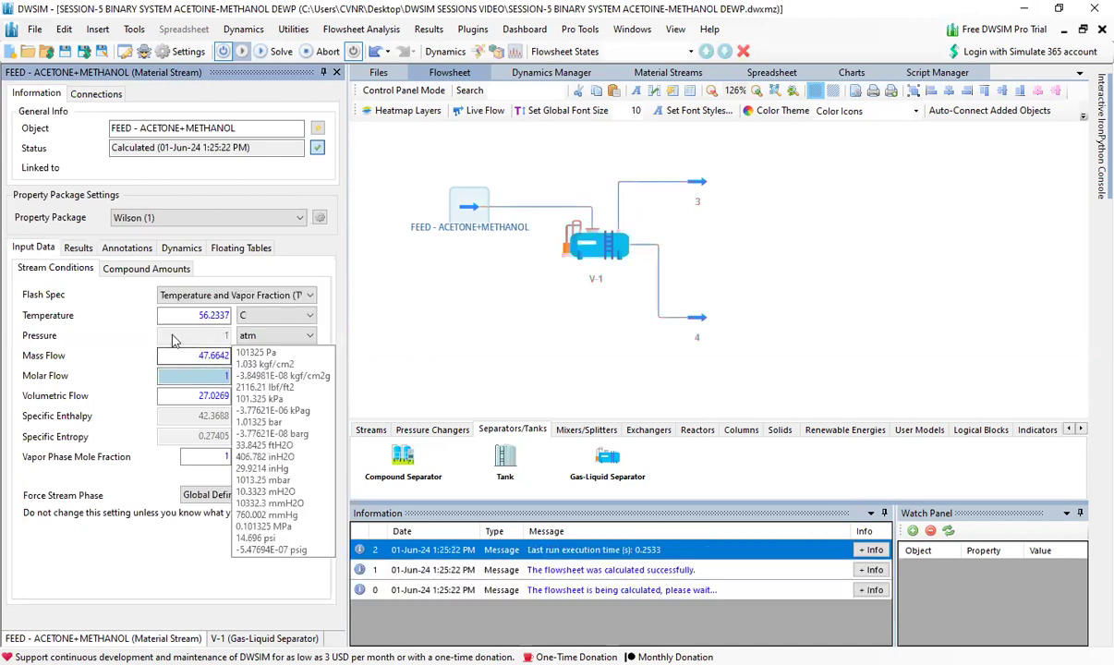
pyautogui.moveTo(196, 315); pyautogui.dragTo(238, 314)
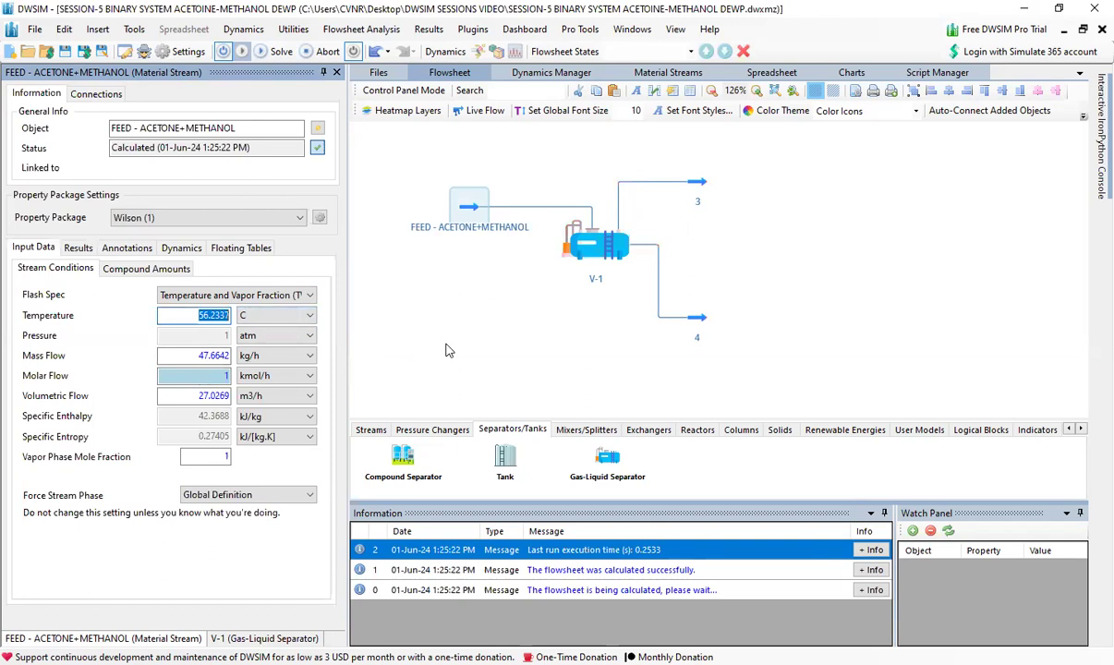
pyautogui.write('40')
pyautogui.press('Return')
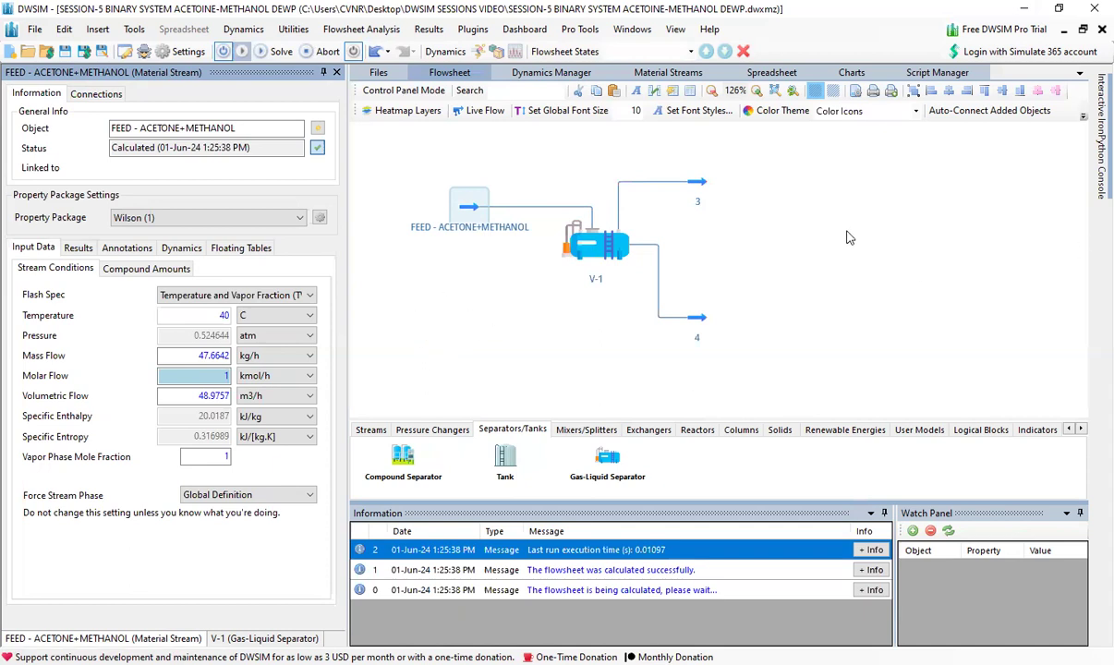
# Annotate the flowsheet with T 40°C and, after checking the feed's compound amounts, 60% and 40% above the feed stream.
pyautogui.hotkey('ctrl', '2')
pyautogui.moveTo(377, 288)
pyautogui.mouseDown()
pyautogui.moveTo(393, 283)
pyautogui.moveTo(389, 331)
pyautogui.mouseUp()
pyautogui.moveTo(397, 317); pyautogui.dragTo(424, 323)
pyautogui.click(400, 311)
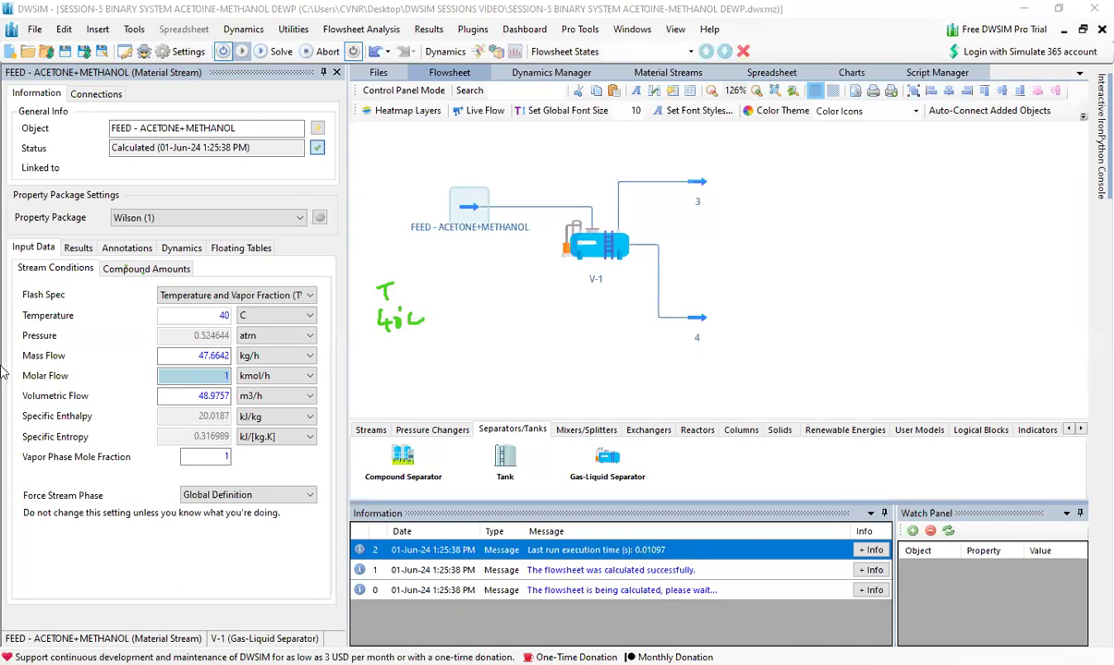
pyautogui.click(106, 267)
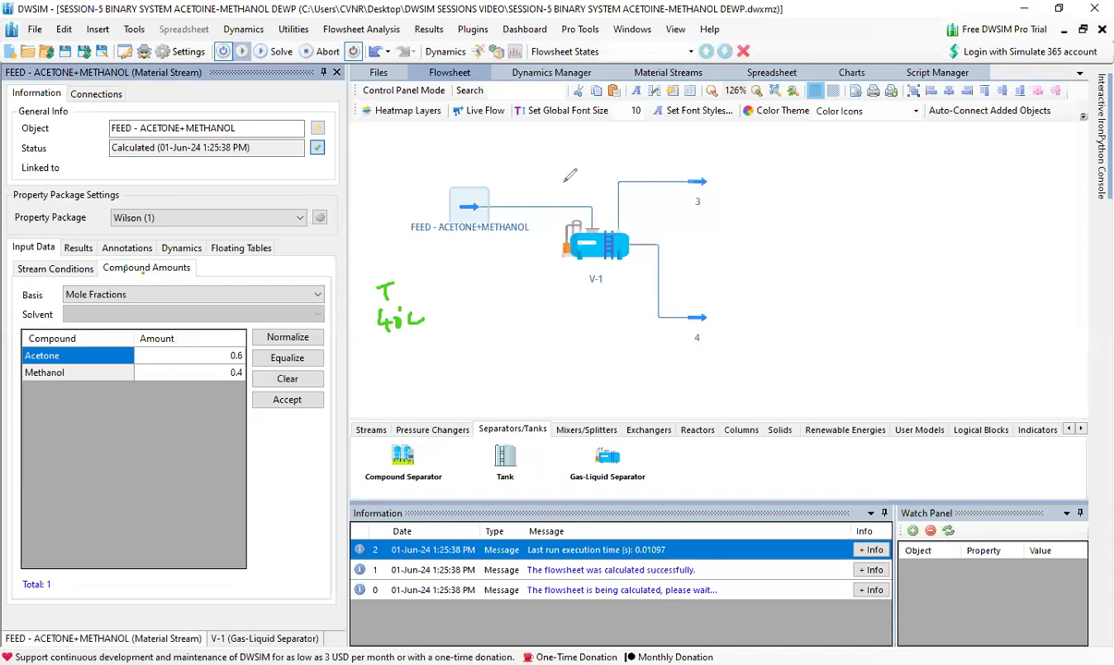
pyautogui.moveTo(447, 153)
pyautogui.mouseDown()
pyautogui.moveTo(441, 170)
pyautogui.moveTo(508, 149)
pyautogui.moveTo(552, 157)
pyautogui.mouseUp()
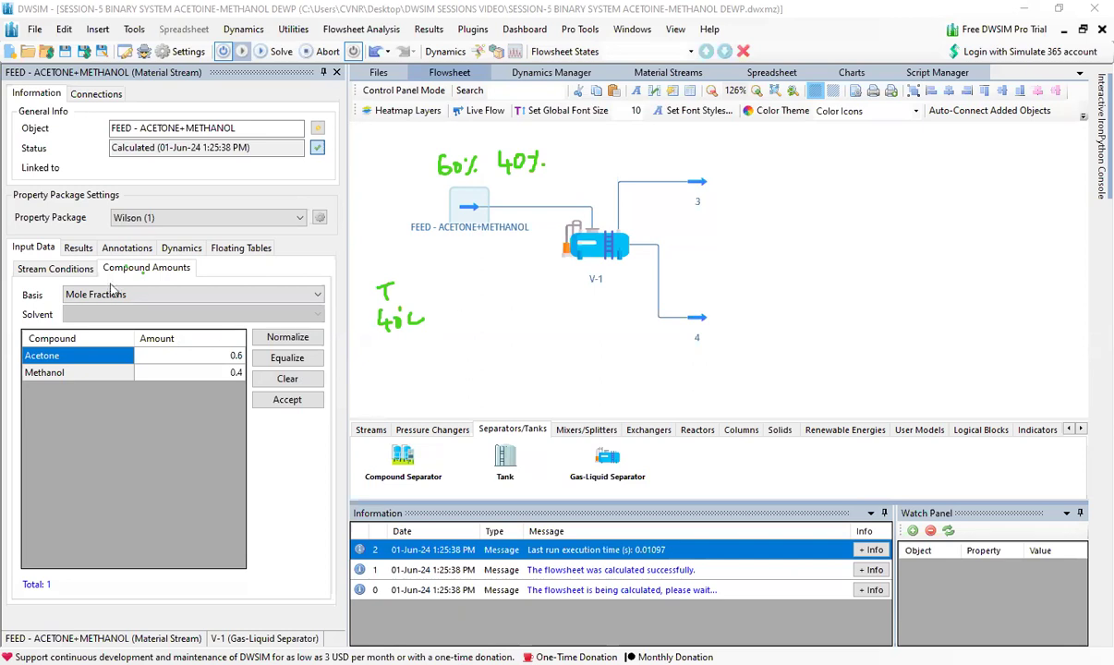
# Set the feed stream's vapor phase mole fraction to 0.
pyautogui.click(56, 269)
pyautogui.click(79, 247)
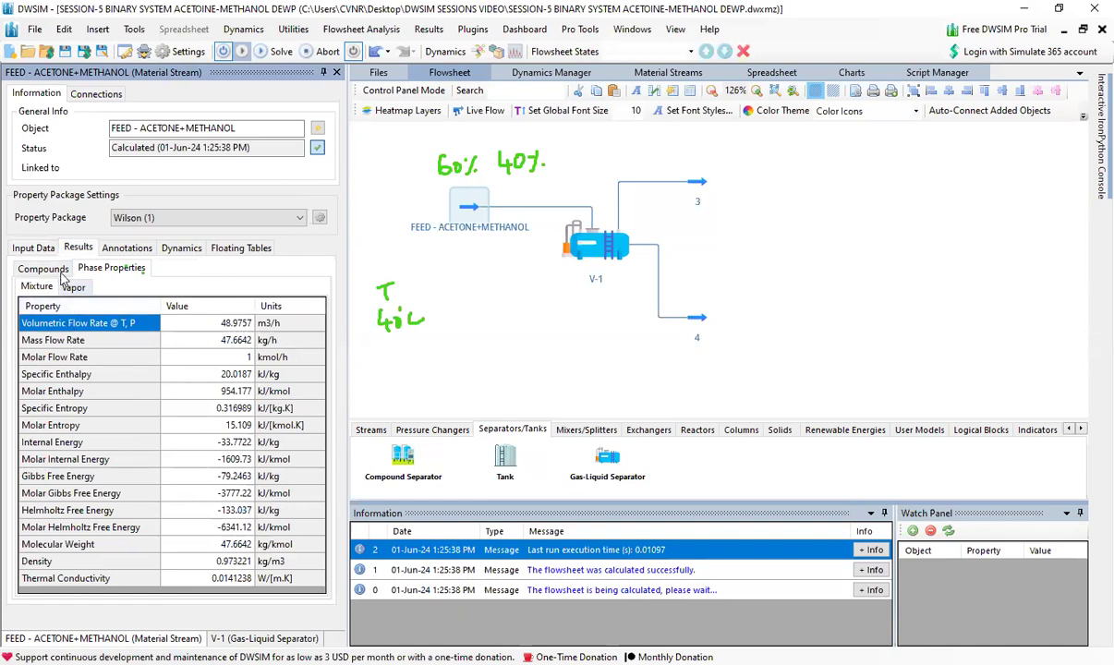
pyautogui.click(34, 250)
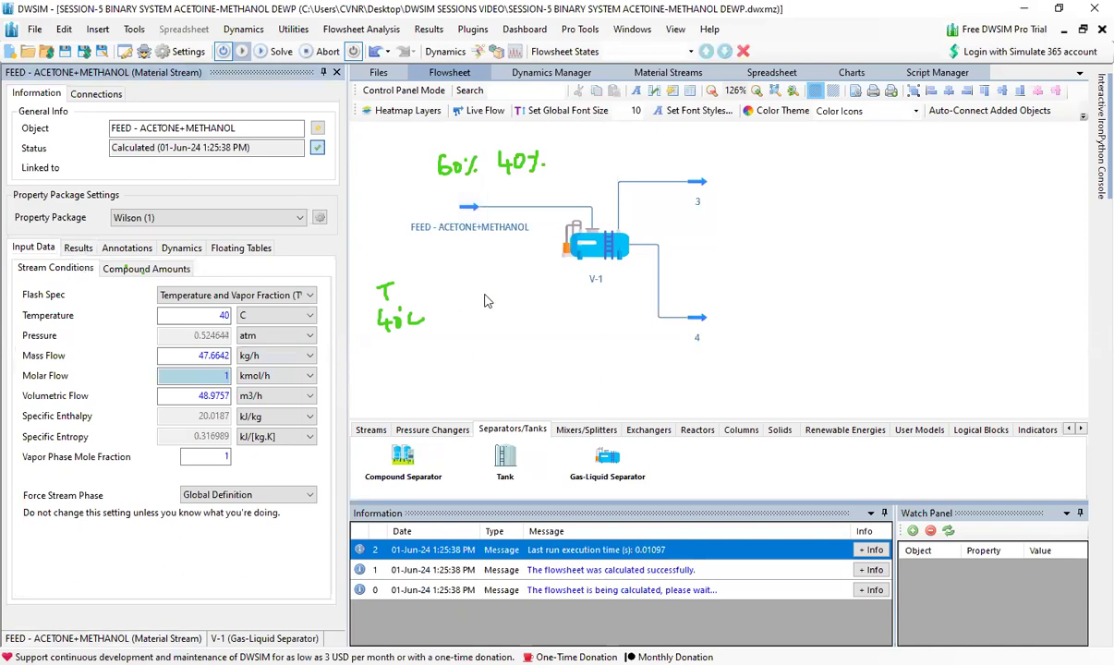
pyautogui.moveTo(464, 212)
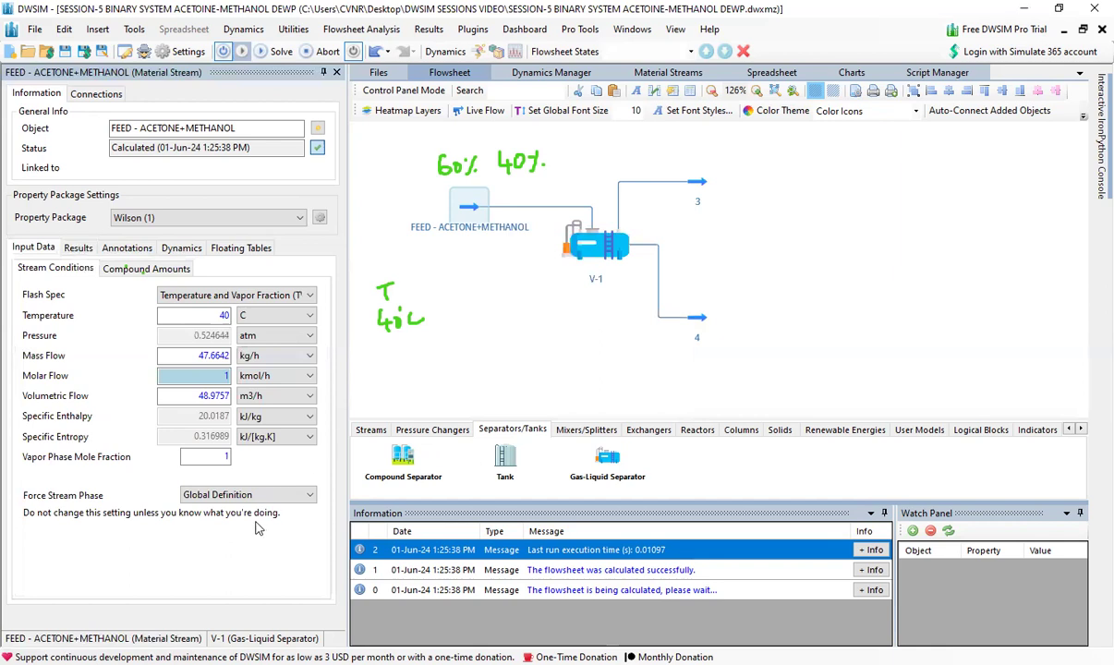
pyautogui.doubleClick(226, 456)
pyautogui.write('0')
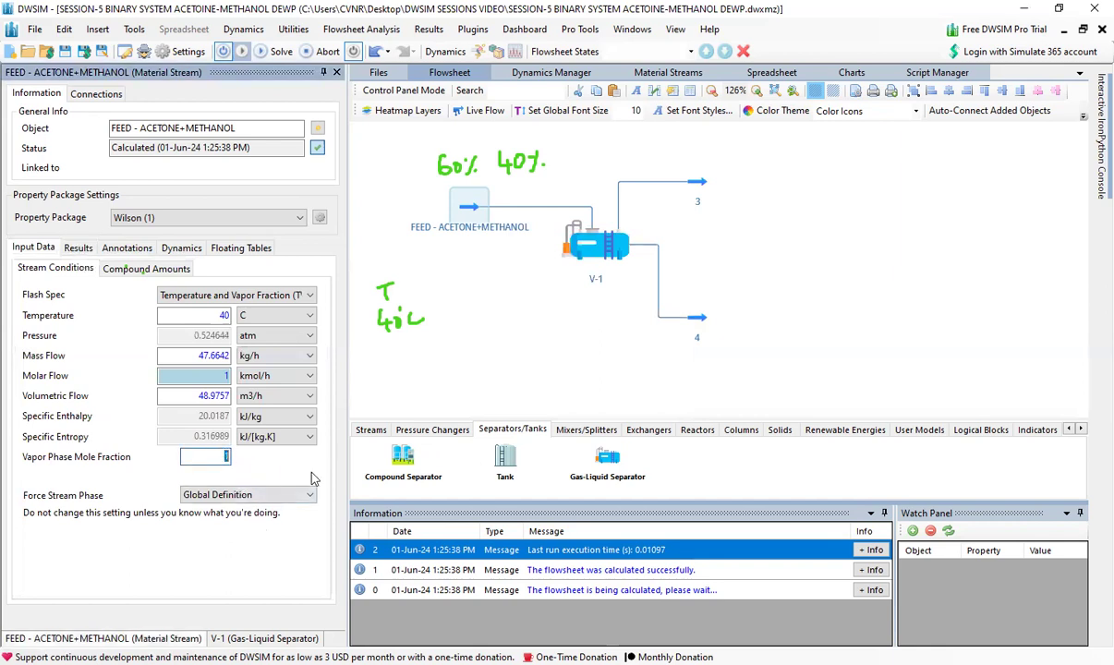
pyautogui.press('Return')
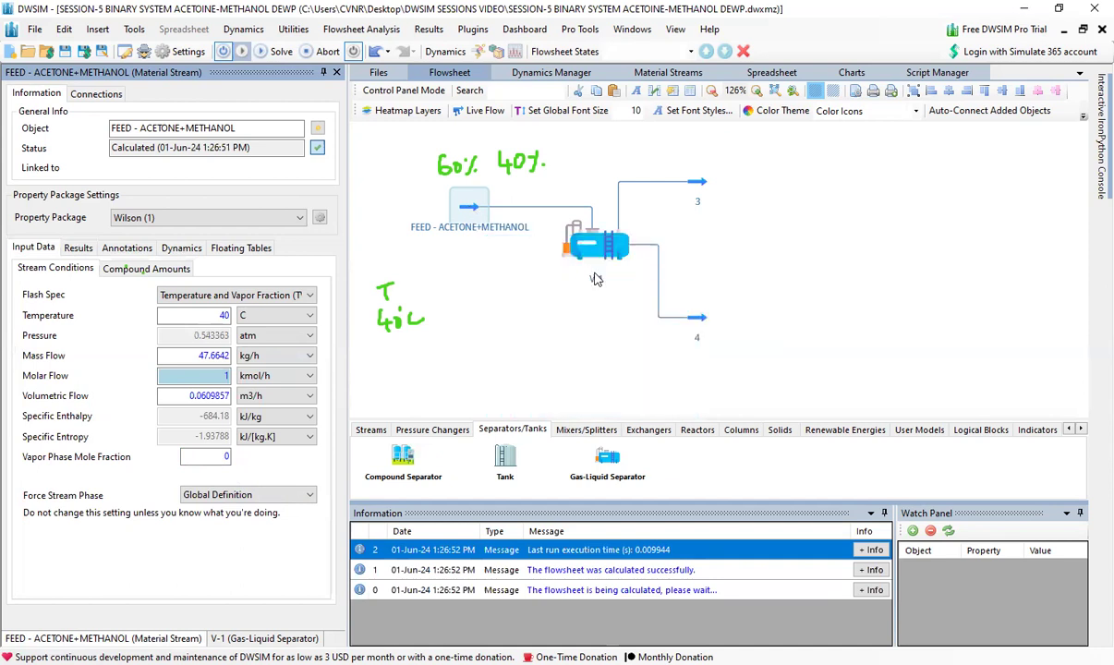
# Inspect the conditions and compositions of the separator's outlet streams 3 and 4.
pyautogui.moveTo(598, 259)
pyautogui.moveTo(662, 181)
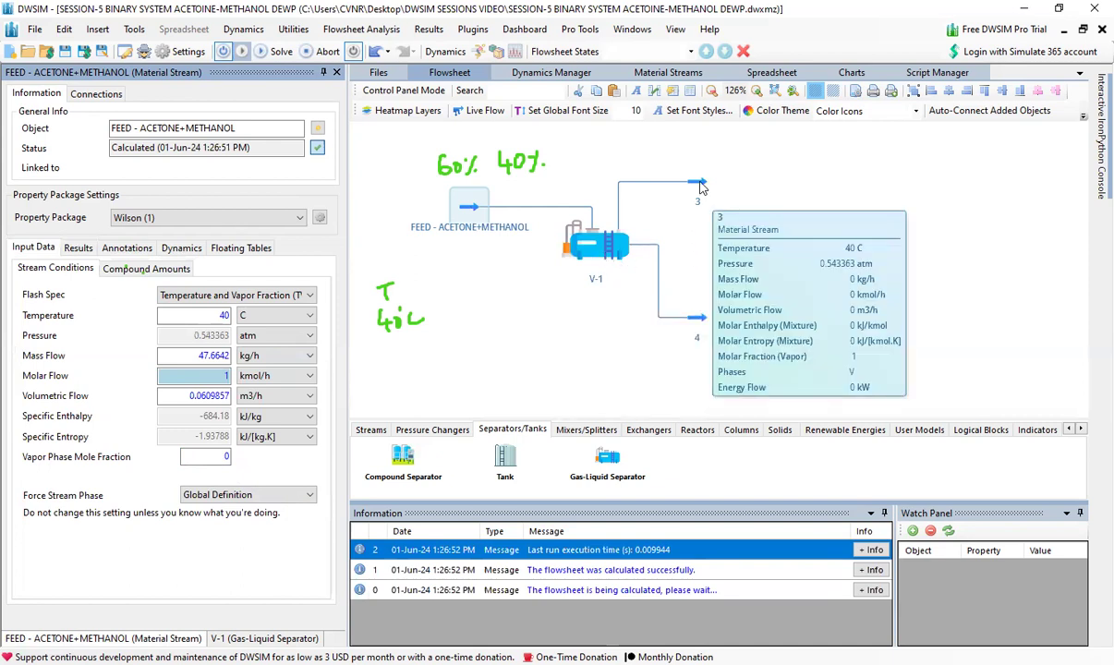
pyautogui.moveTo(699, 322)
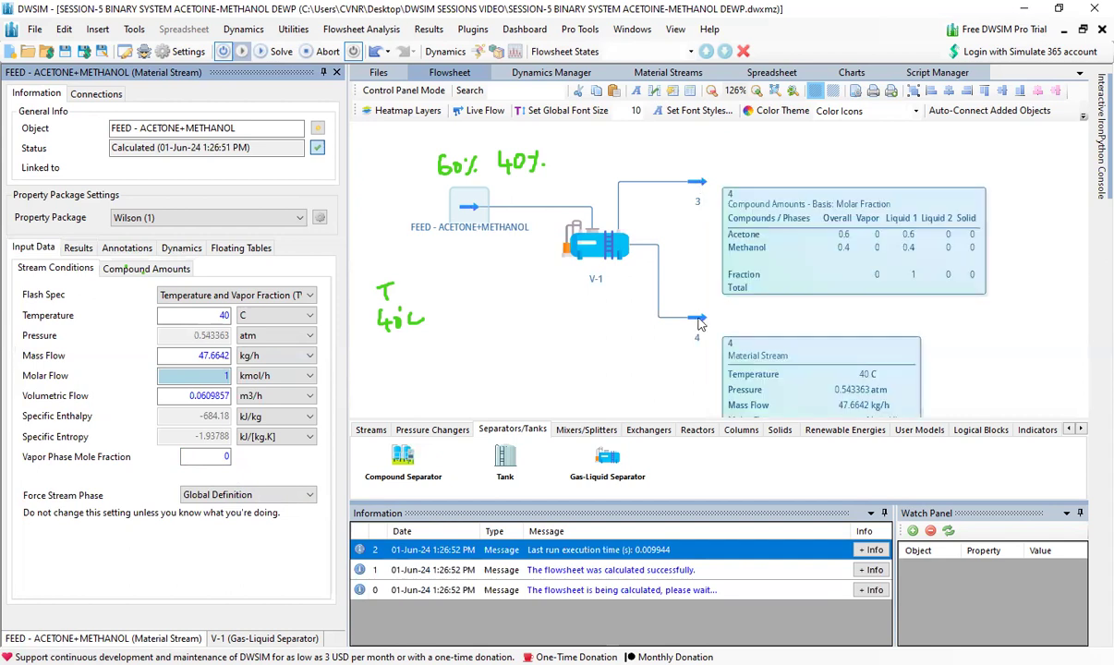
pyautogui.moveTo(700, 323); pyautogui.dragTo(621, 219)
pyautogui.moveTo(633, 229)
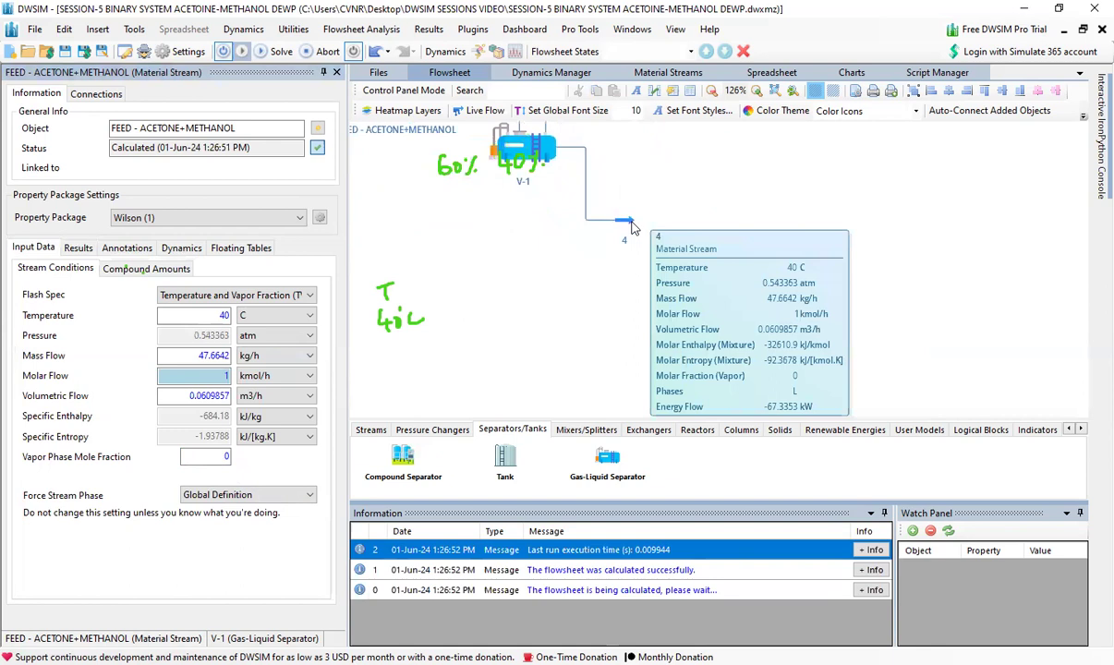
pyautogui.moveTo(518, 239); pyautogui.dragTo(624, 314)
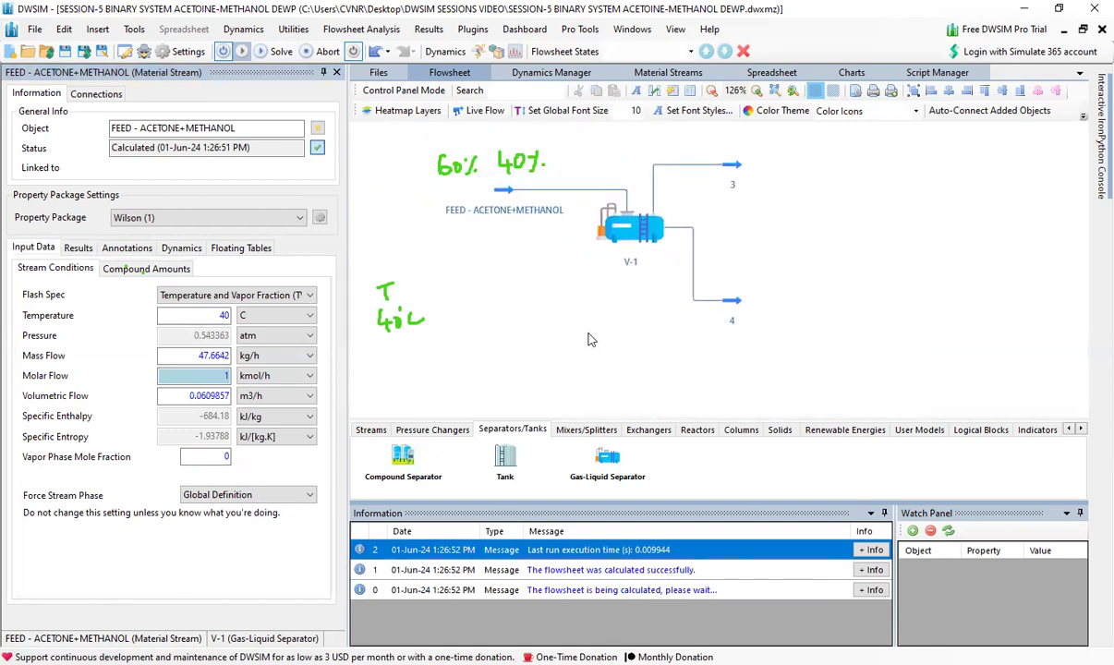
# Handwrite xi with 0.6 and 0.4 beside the 40°C note and close the known values with a bracket.
pyautogui.moveTo(172, 344)
pyautogui.click(198, 459)
pyautogui.hotkey('ctrl', 'shift', '3')
pyautogui.moveTo(442, 286)
pyautogui.mouseDown()
pyautogui.moveTo(460, 296)
pyautogui.moveTo(441, 315)
pyautogui.moveTo(460, 325)
pyautogui.moveTo(439, 354)
pyautogui.moveTo(473, 350)
pyautogui.mouseUp()
pyautogui.click(452, 321)
pyautogui.click(460, 348)
pyautogui.moveTo(472, 342); pyautogui.dragTo(471, 353)
pyautogui.moveTo(475, 278)
pyautogui.mouseDown()
pyautogui.moveTo(496, 399)
pyautogui.moveTo(480, 400)
pyautogui.mouseUp()
# Write the pressure P as 0.543 atm beside the bracket and label it BUBL.
pyautogui.moveTo(524, 281)
pyautogui.mouseDown()
pyautogui.moveTo(519, 316)
pyautogui.moveTo(567, 328)
pyautogui.moveTo(523, 360)
pyautogui.moveTo(569, 359)
pyautogui.mouseUp()
pyautogui.click(529, 324)
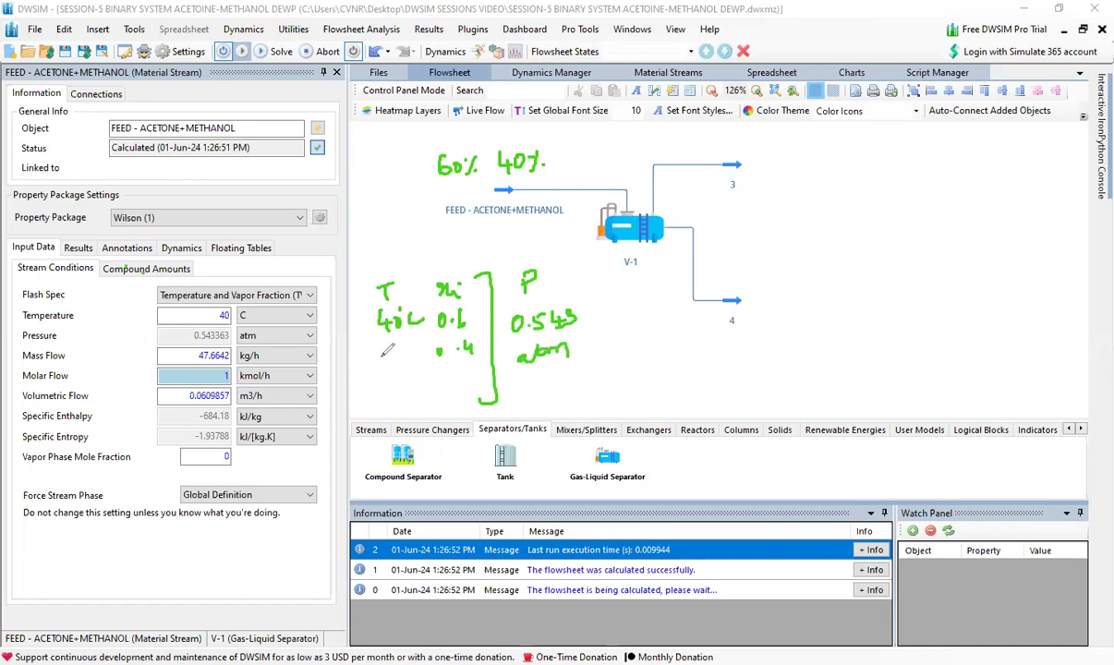
pyautogui.moveTo(508, 254); pyautogui.dragTo(509, 266)
pyautogui.moveTo(508, 253); pyautogui.dragTo(509, 266)
pyautogui.moveTo(523, 251)
pyautogui.mouseDown()
pyautogui.moveTo(546, 250)
pyautogui.moveTo(540, 259)
pyautogui.mouseUp()
pyautogui.moveTo(552, 247); pyautogui.dragTo(561, 253)
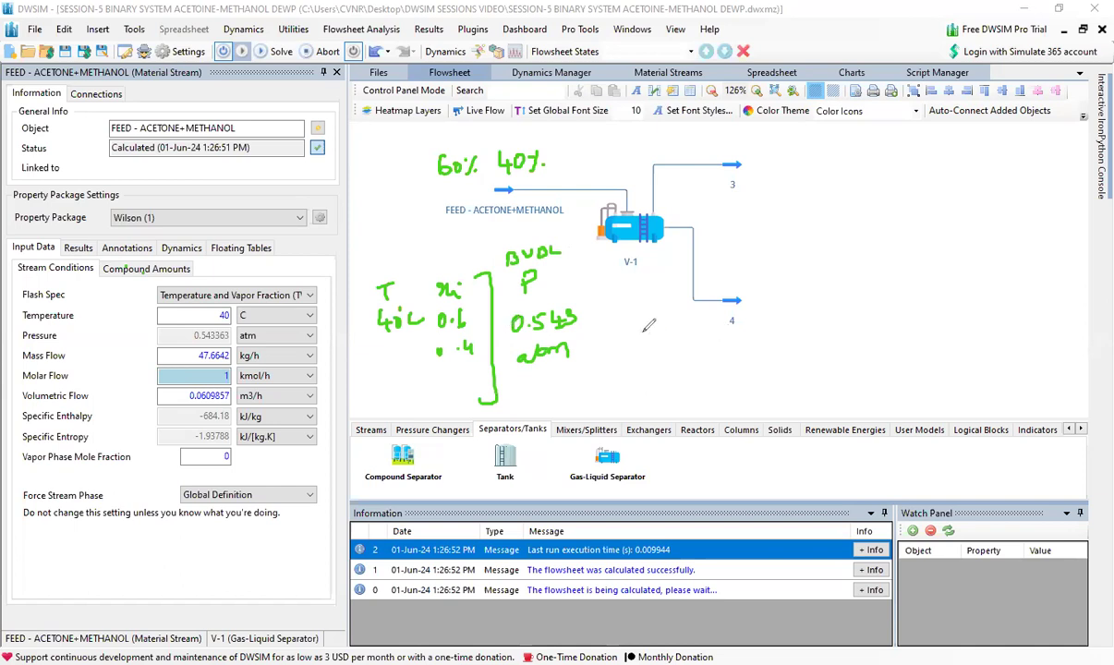
# Start a second note in red below outlet stream 4 with T 40°C.
pyautogui.moveTo(647, 330); pyautogui.dragTo(647, 343)
pyautogui.moveTo(641, 330); pyautogui.dragTo(653, 329)
pyautogui.moveTo(643, 359); pyautogui.dragTo(645, 381)
pyautogui.moveTo(653, 371); pyautogui.dragTo(660, 362)
pyautogui.moveTo(671, 363); pyautogui.dragTo(679, 376)
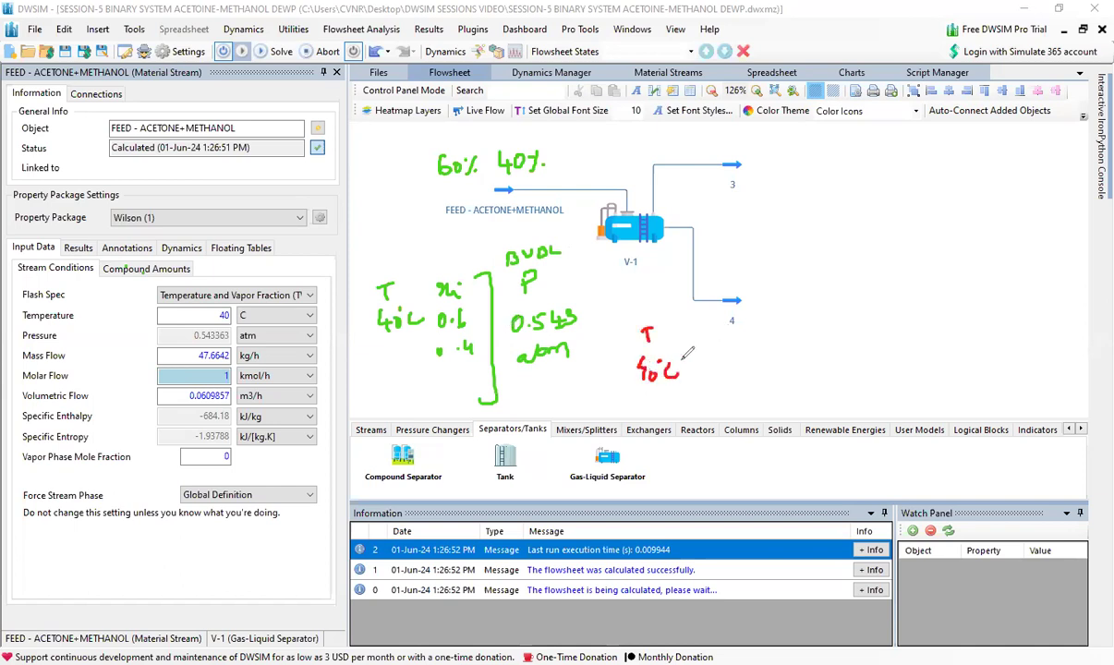
# Add yi with 0.6 and 0.4 to the red note and head its pressure entry P as DEW P.
pyautogui.moveTo(683, 327)
pyautogui.mouseDown()
pyautogui.moveTo(686, 344)
pyautogui.moveTo(707, 338)
pyautogui.moveTo(704, 367)
pyautogui.mouseUp()
pyautogui.moveTo(710, 354); pyautogui.dragTo(692, 392)
pyautogui.moveTo(700, 395); pyautogui.dragTo(700, 396)
pyautogui.moveTo(708, 381); pyautogui.dragTo(719, 389)
pyautogui.moveTo(716, 382); pyautogui.dragTo(716, 398)
pyautogui.moveTo(752, 351)
pyautogui.mouseDown()
pyautogui.moveTo(753, 364)
pyautogui.moveTo(743, 335)
pyautogui.moveTo(778, 322)
pyautogui.mouseUp()
pyautogui.moveTo(778, 322); pyautogui.dragTo(788, 329)
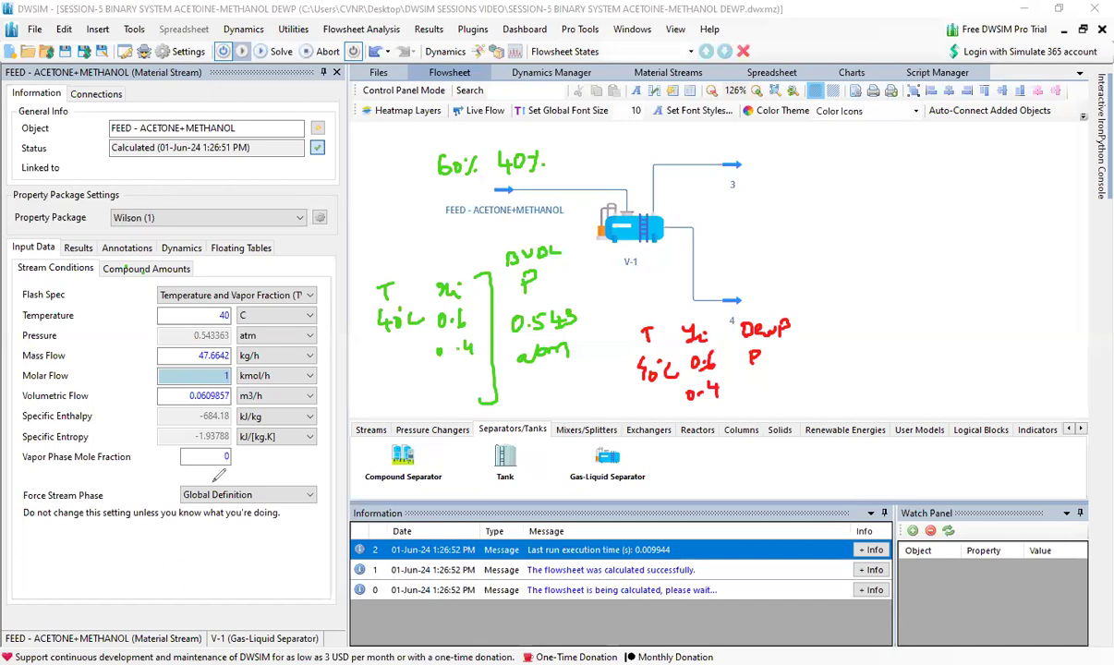
# Mark the feed's vapor phase mole fraction, flash specification and 40 C temperature with red underlines and an arrow.
pyautogui.moveTo(168, 451)
pyautogui.mouseDown()
pyautogui.moveTo(217, 473)
pyautogui.moveTo(238, 454)
pyautogui.mouseUp()
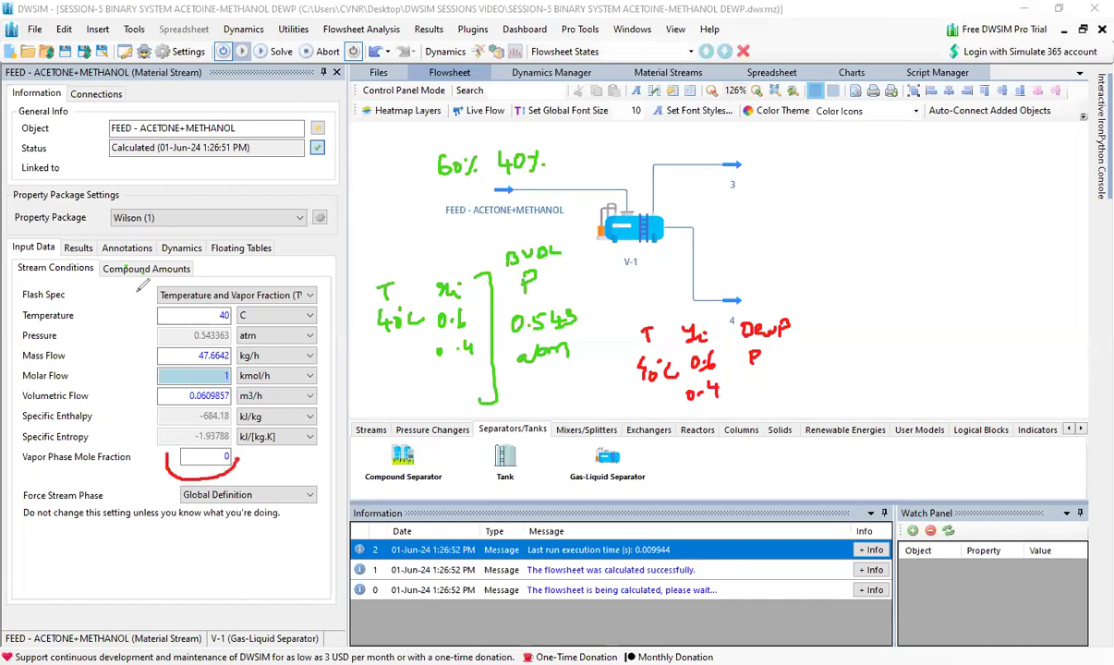
pyautogui.moveTo(143, 287); pyautogui.dragTo(209, 297)
pyautogui.moveTo(108, 329)
pyautogui.mouseDown()
pyautogui.moveTo(143, 318)
pyautogui.moveTo(139, 326)
pyautogui.mouseUp()
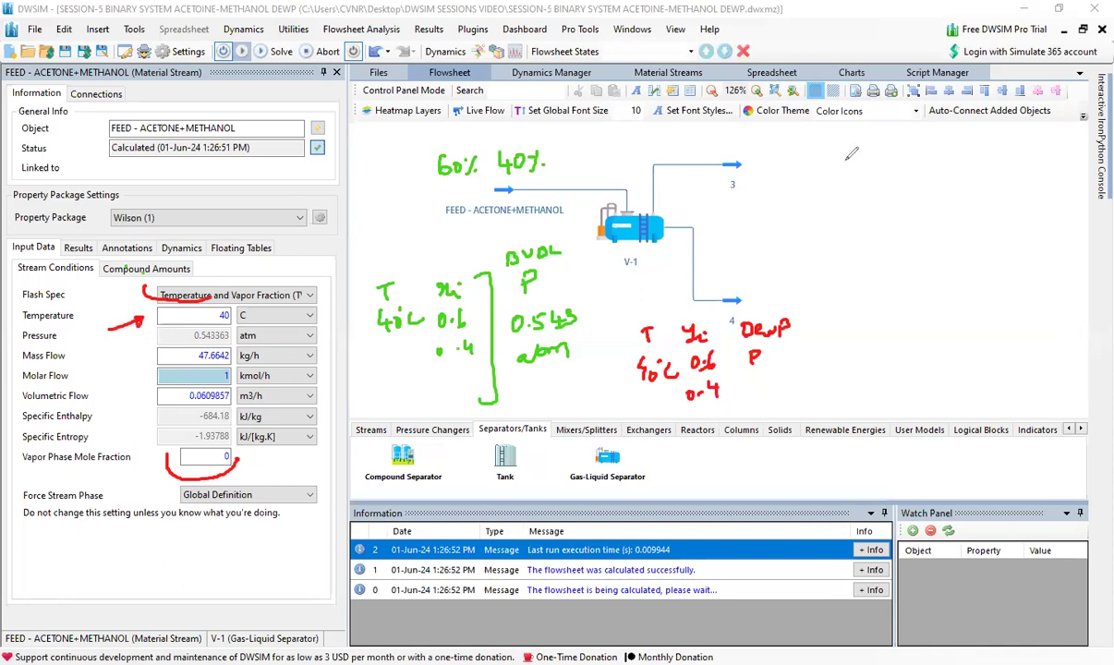
# Set the feed stream's vapor phase mole fraction to 1 and recalculate the flowsheet.
pyautogui.click(212, 456)
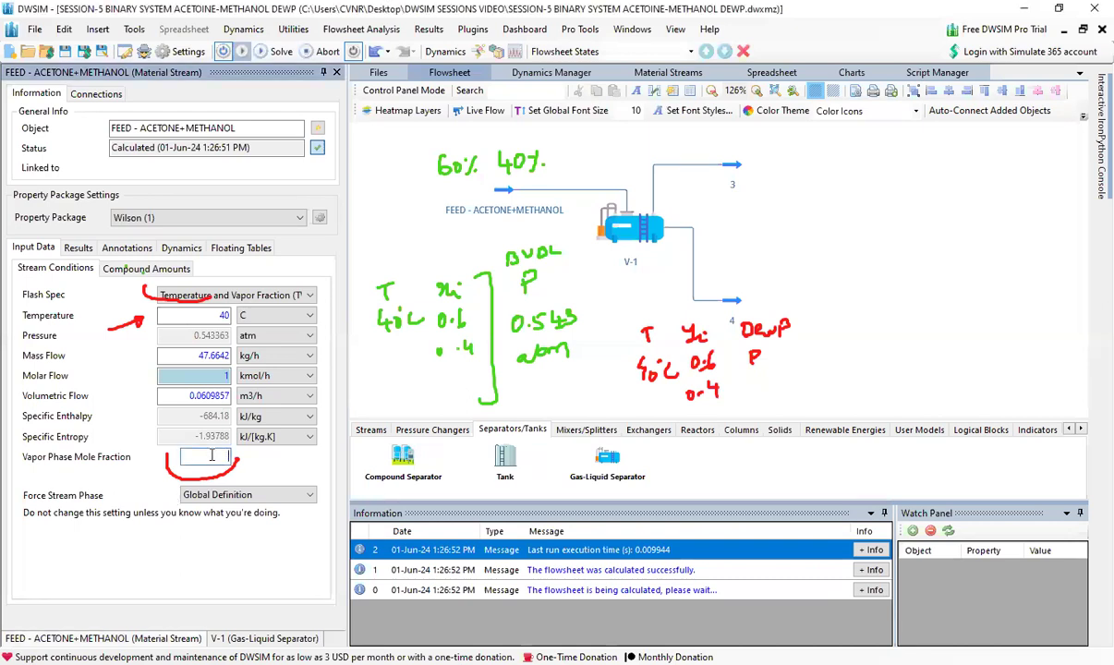
pyautogui.write('1')
pyautogui.press('Return')
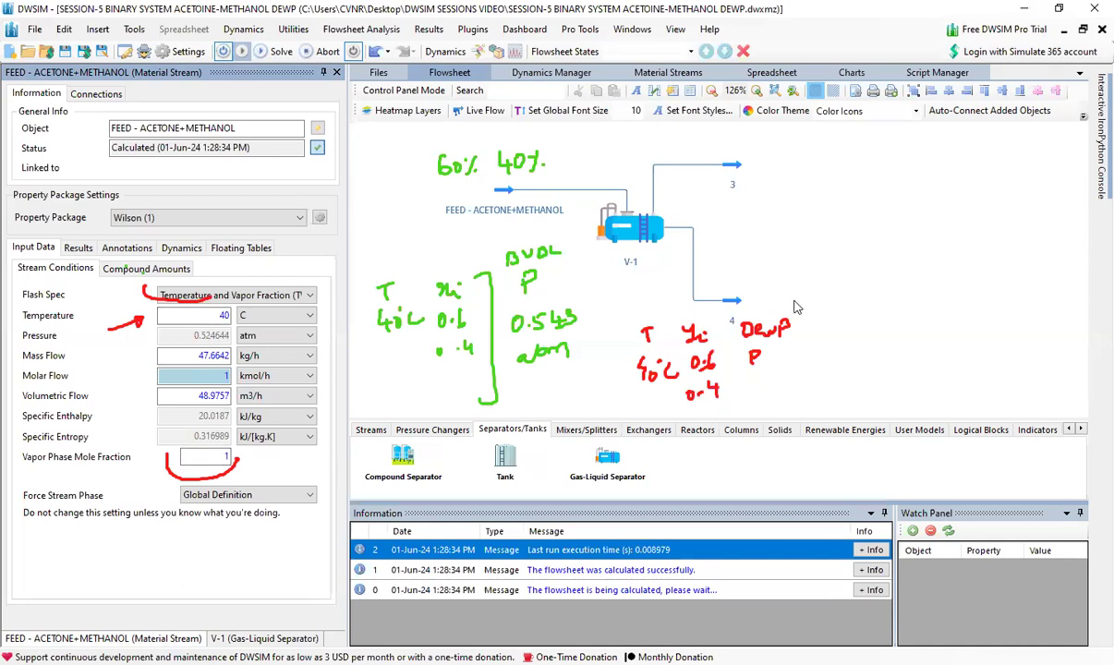
# Handwrite 0.524 in red below the DEW P pressure entry and underline both the bubble and dew point pressures.
pyautogui.hotkey('ctrl', 'shift', '3')
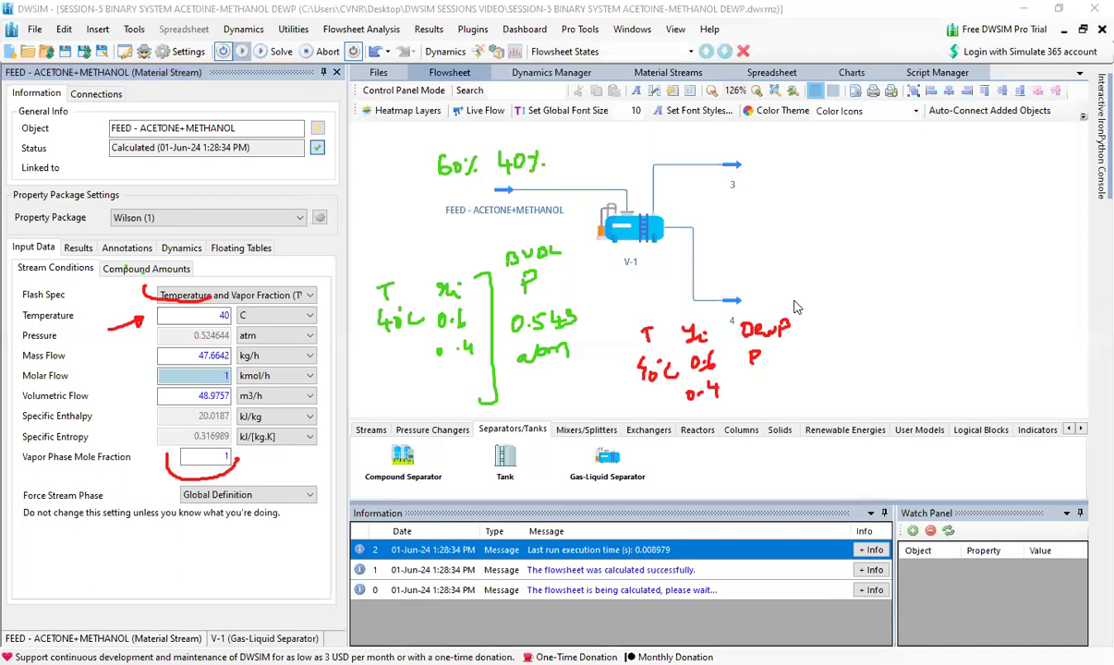
pyautogui.moveTo(751, 385); pyautogui.dragTo(778, 386)
pyautogui.click(760, 389)
pyautogui.moveTo(780, 376); pyautogui.dragTo(784, 388)
pyautogui.moveTo(512, 312)
pyautogui.mouseDown()
pyautogui.moveTo(540, 344)
pyautogui.moveTo(578, 312)
pyautogui.mouseUp()
pyautogui.moveTo(743, 404); pyautogui.dragTo(786, 389)
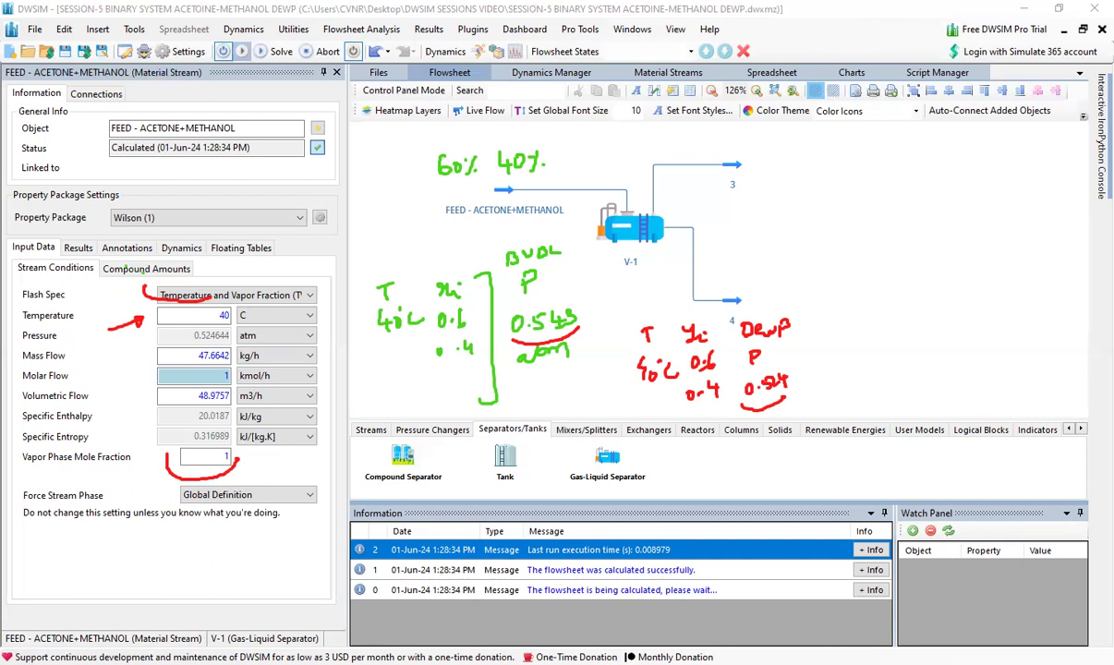
# Circle separator V-1 in red, label it PT, and mark outlet stream 3 as V and outlet stream 4 as L.
pyautogui.moveTo(586, 201)
pyautogui.mouseDown()
pyautogui.moveTo(611, 287)
pyautogui.moveTo(693, 208)
pyautogui.moveTo(591, 191)
pyautogui.moveTo(573, 200)
pyautogui.mouseUp()
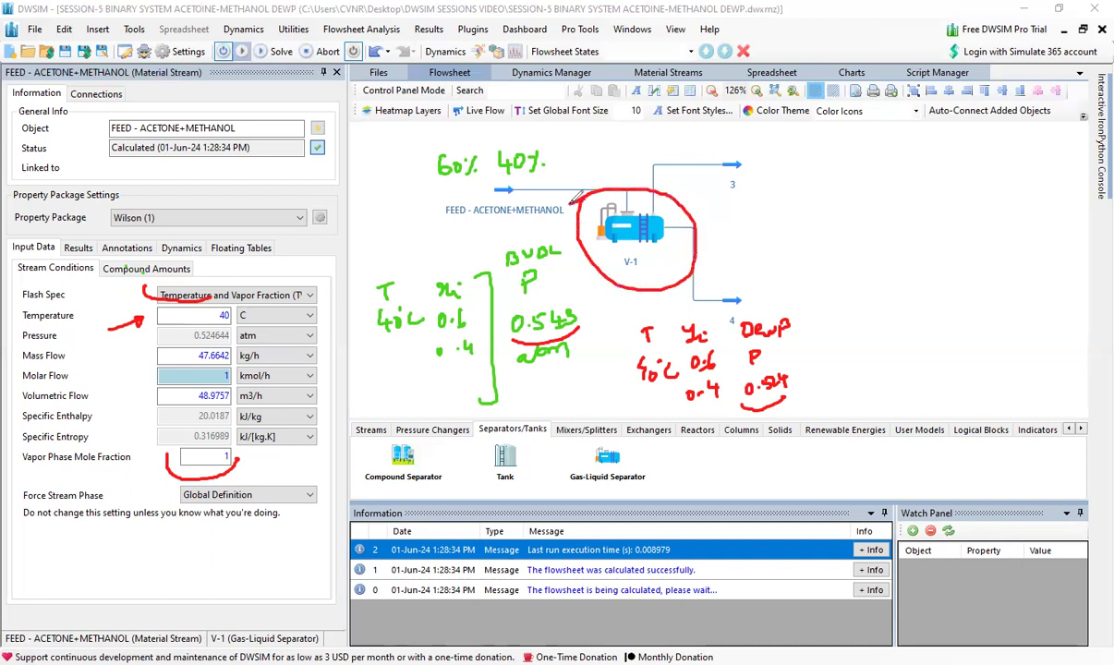
pyautogui.moveTo(590, 159)
pyautogui.mouseDown()
pyautogui.moveTo(590, 177)
pyautogui.moveTo(625, 154)
pyautogui.moveTo(599, 188)
pyautogui.mouseUp()
pyautogui.moveTo(695, 143); pyautogui.dragTo(723, 131)
pyautogui.moveTo(737, 272); pyautogui.dragTo(754, 288)
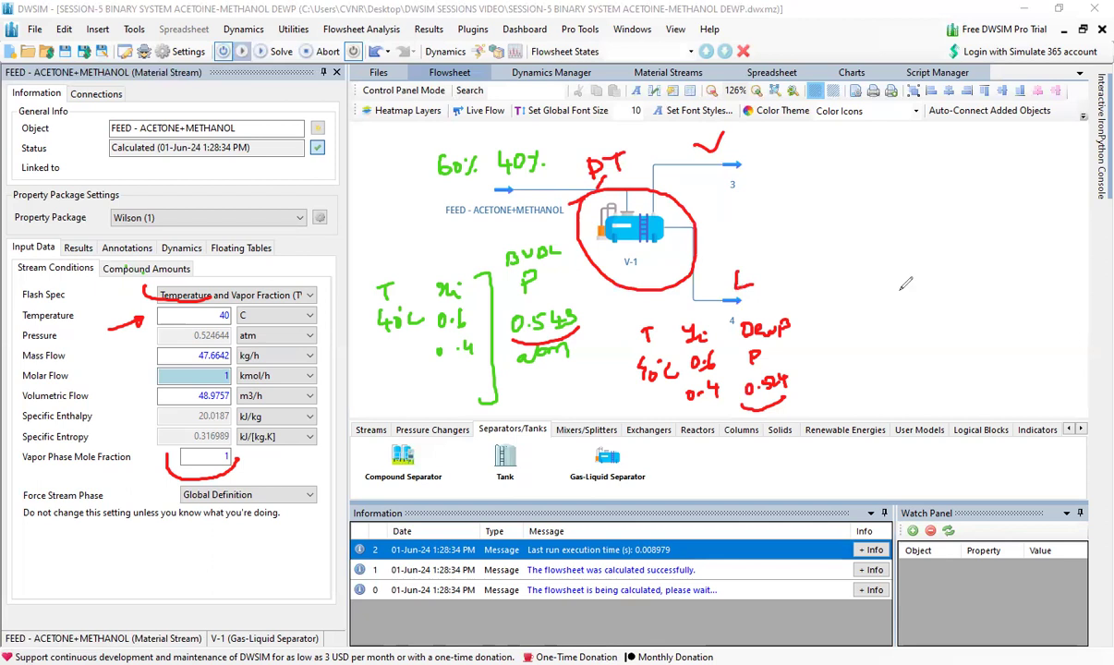